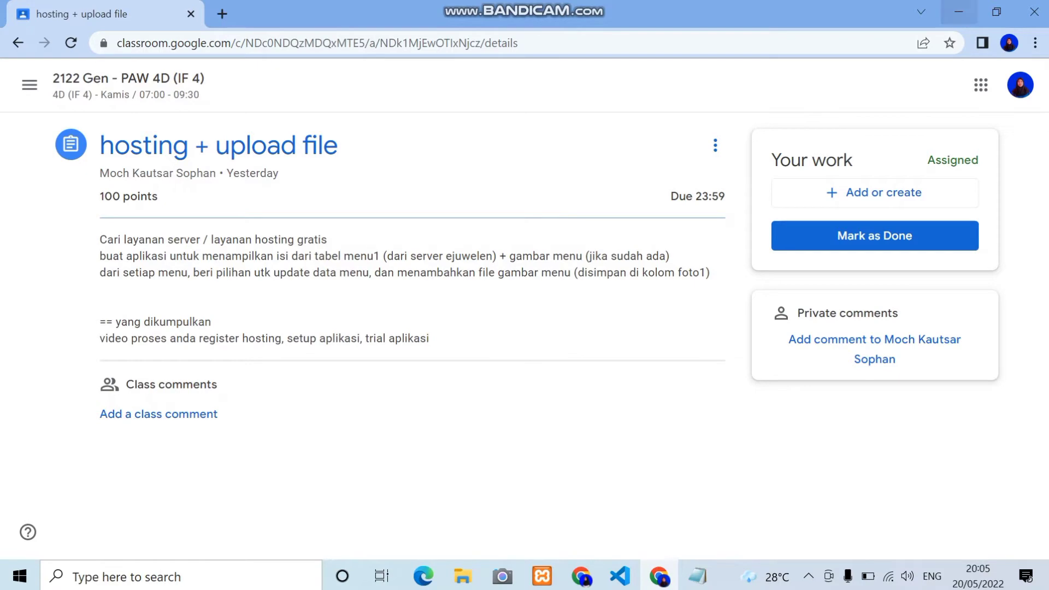
# Step: Minimize Chrome after reviewing the hosting assignment to reveal the Windows desktop
pyautogui.click(959, 12)
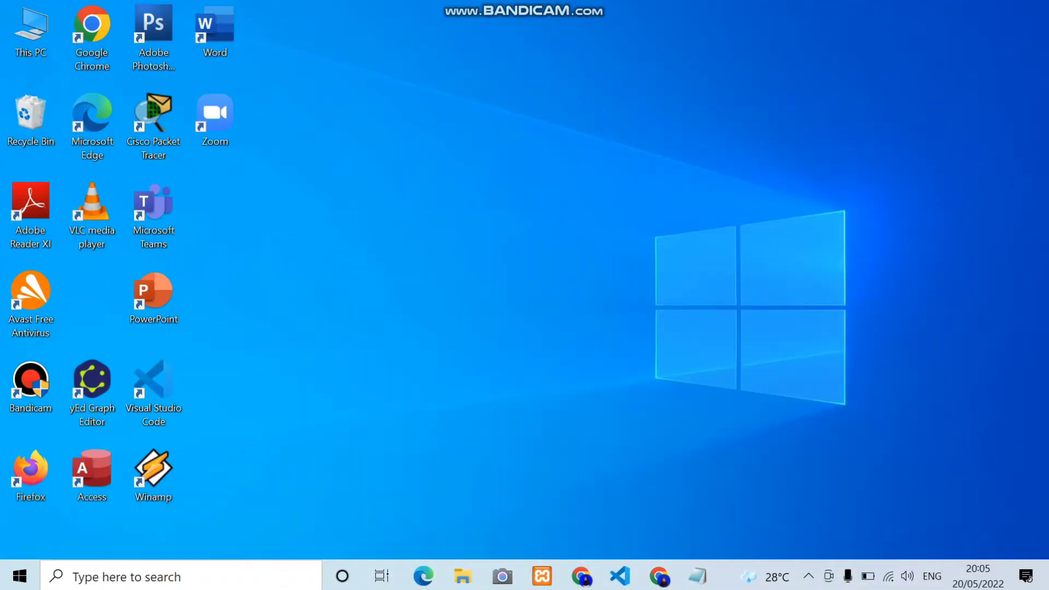
# Step: Restore Chrome and go to infinityfree.net in a new tab
pyautogui.click(581, 576)
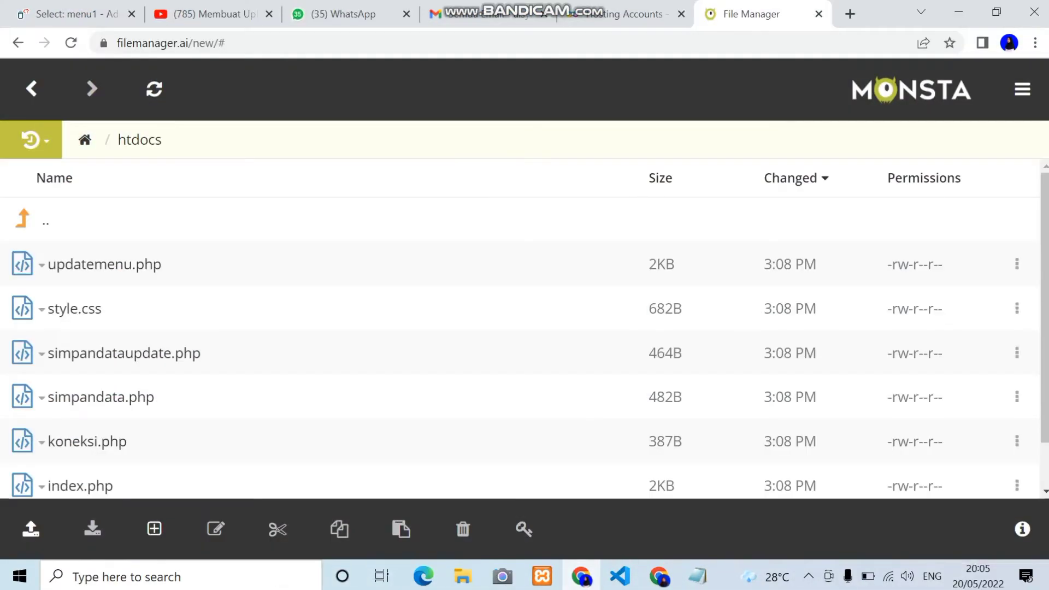
pyautogui.click(850, 14)
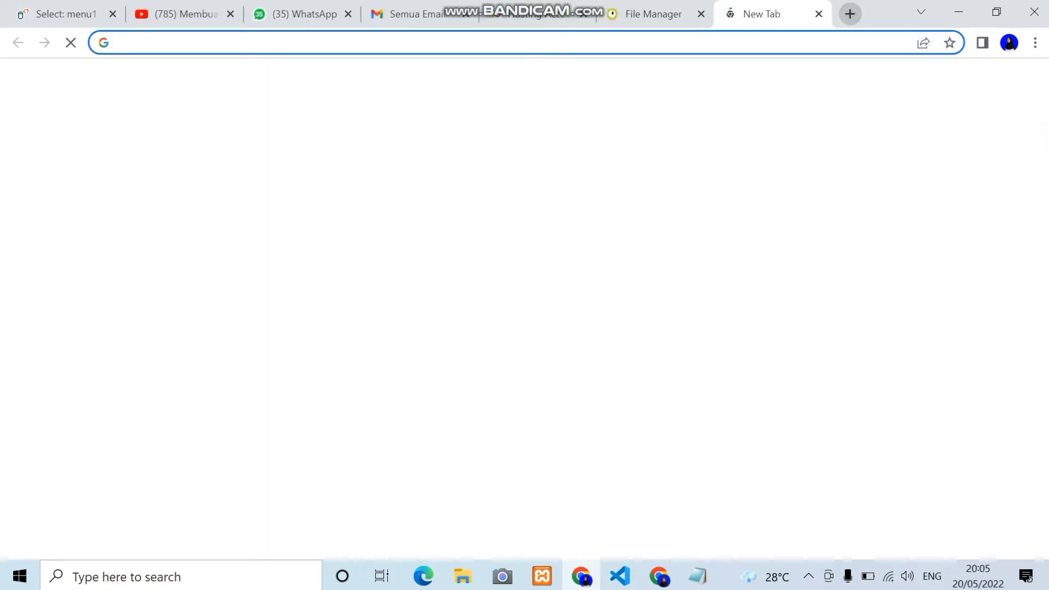
pyautogui.write('infinit')
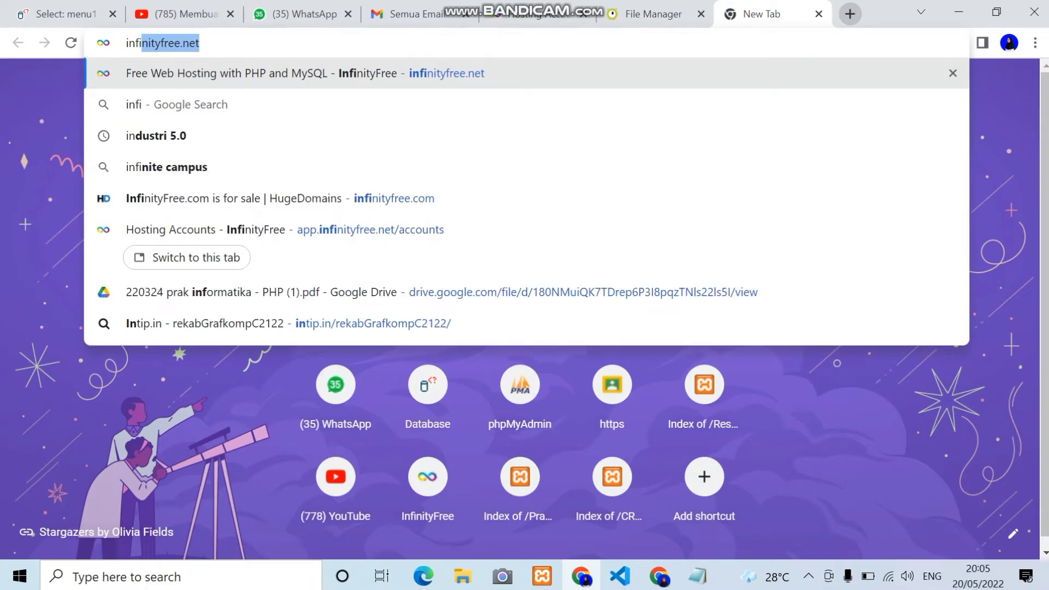
pyautogui.write('y')
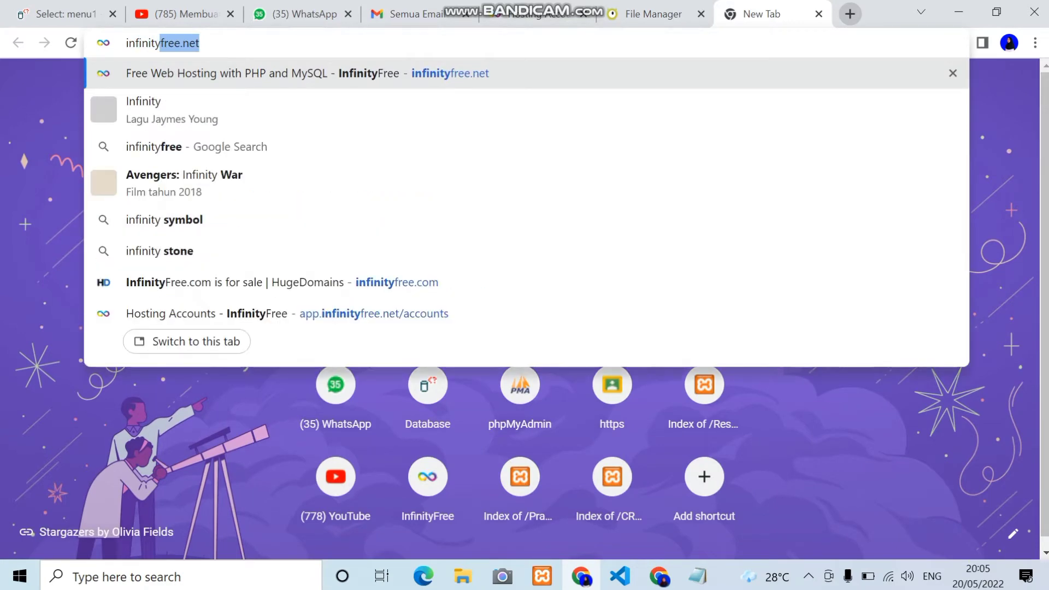
pyautogui.press('Return')
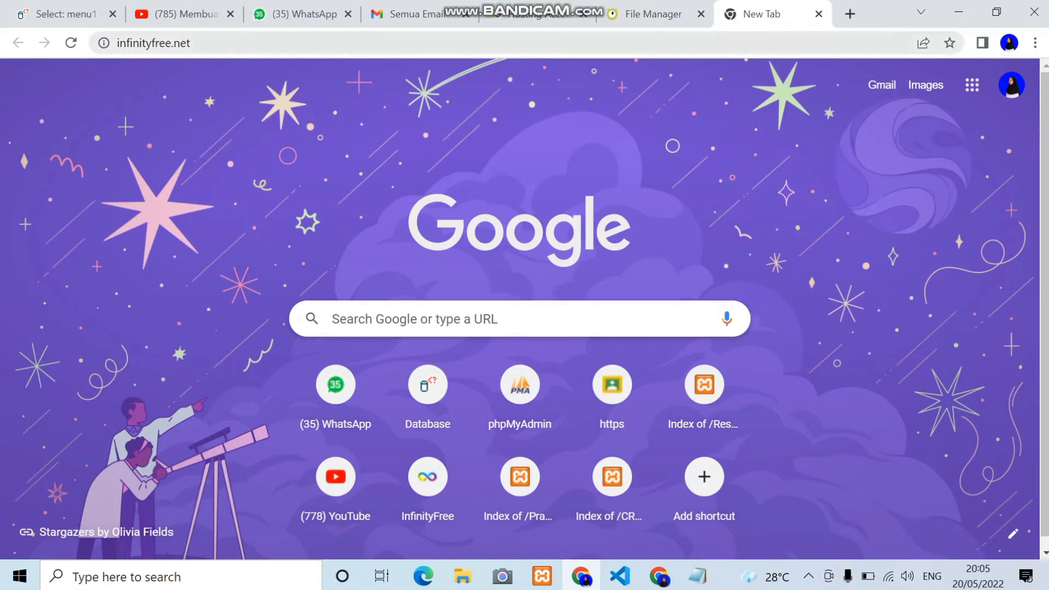
pyautogui.click(154, 42)
pyautogui.press('Return')
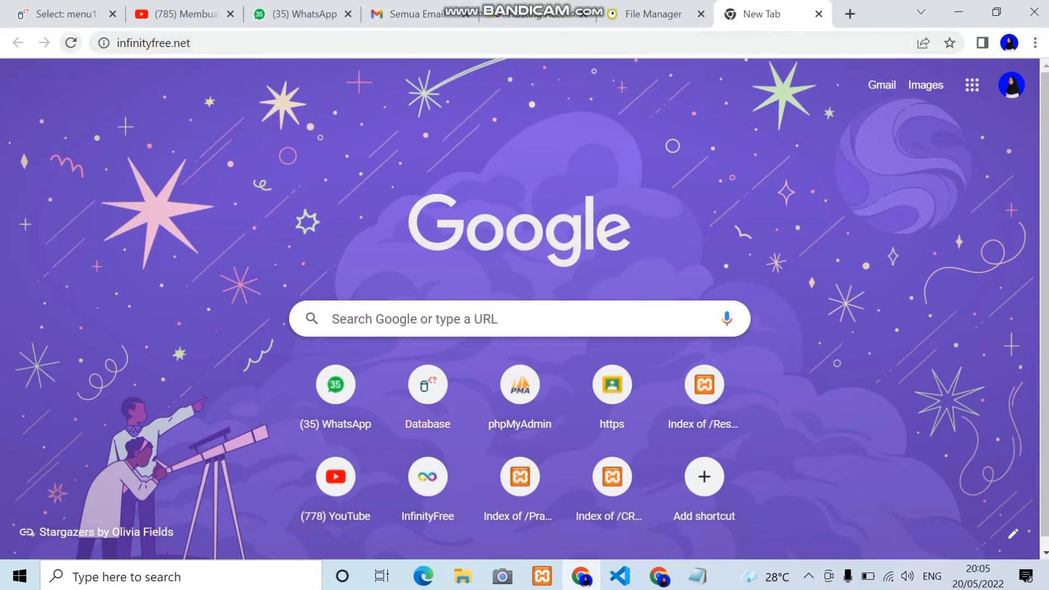
# Step: Reload infinityfree.net, then exit the unresponsive page when it hangs
pyautogui.hotkey('ctrl', 'l')
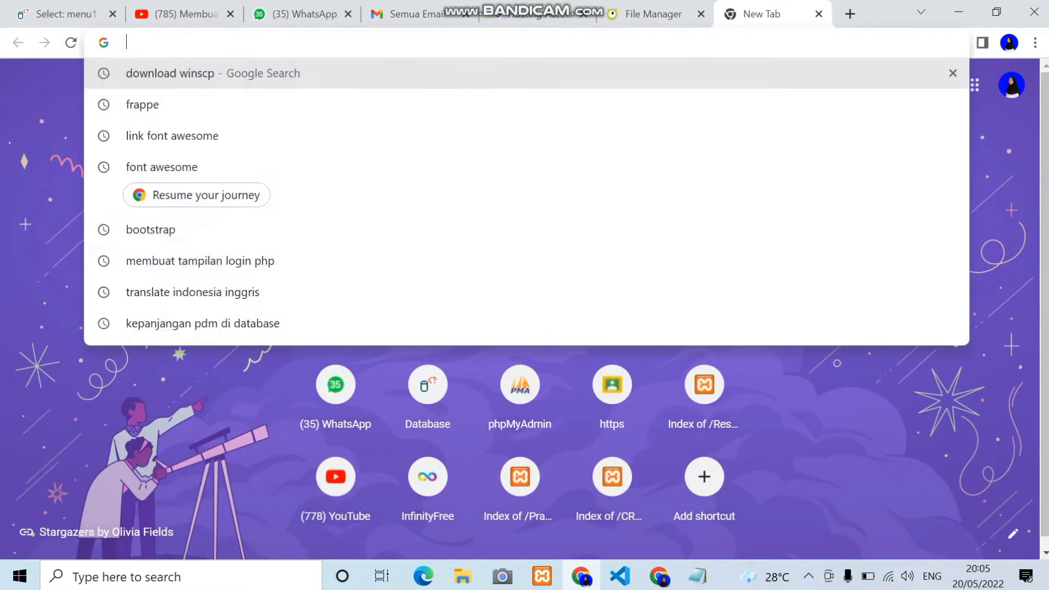
pyautogui.write('infin')
pyautogui.press('Return')
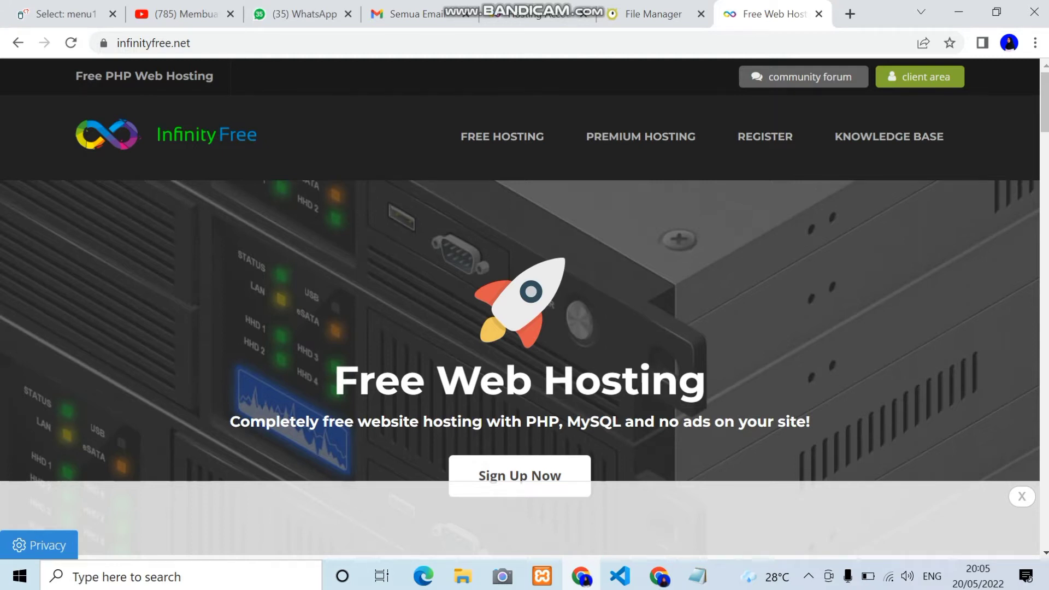
pyautogui.scroll(-3, 520, 319)
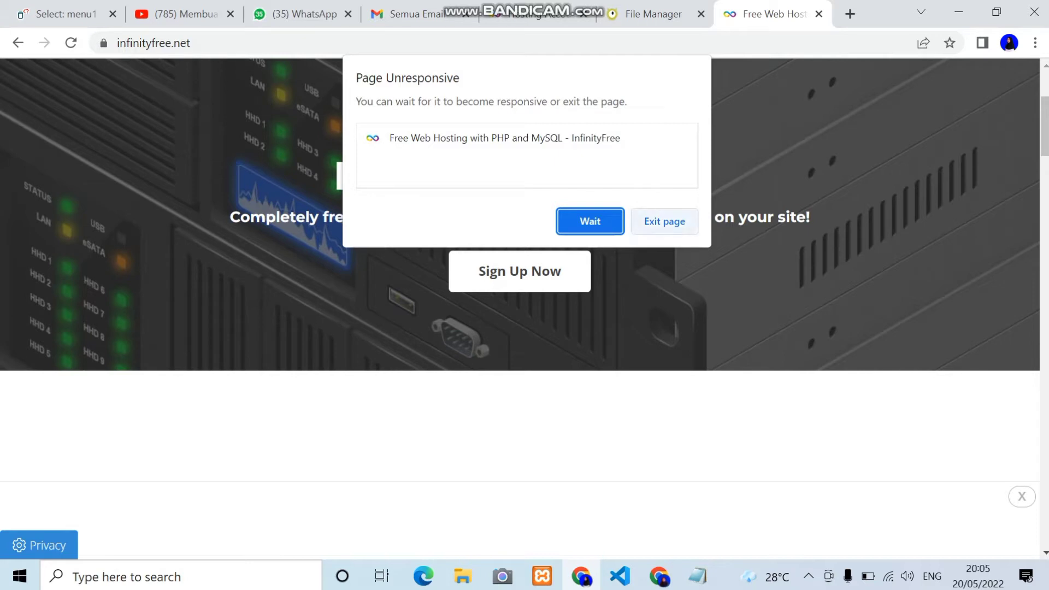
pyautogui.click(664, 222)
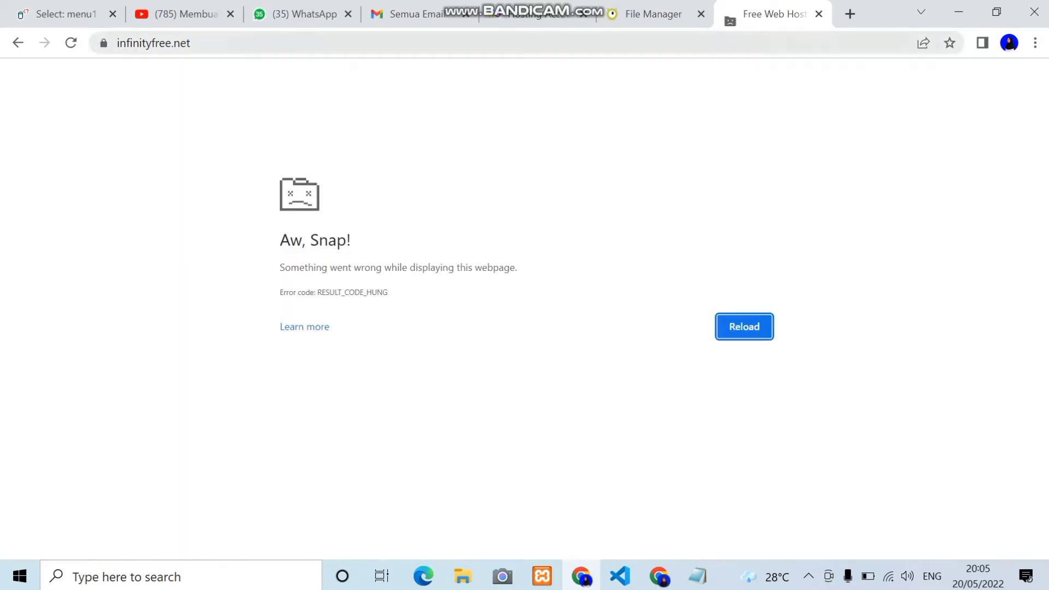
# Step: Replace the crashed tab with a fresh one and load the InfinityFree Free Web Hosting homepage
pyautogui.click(819, 13)
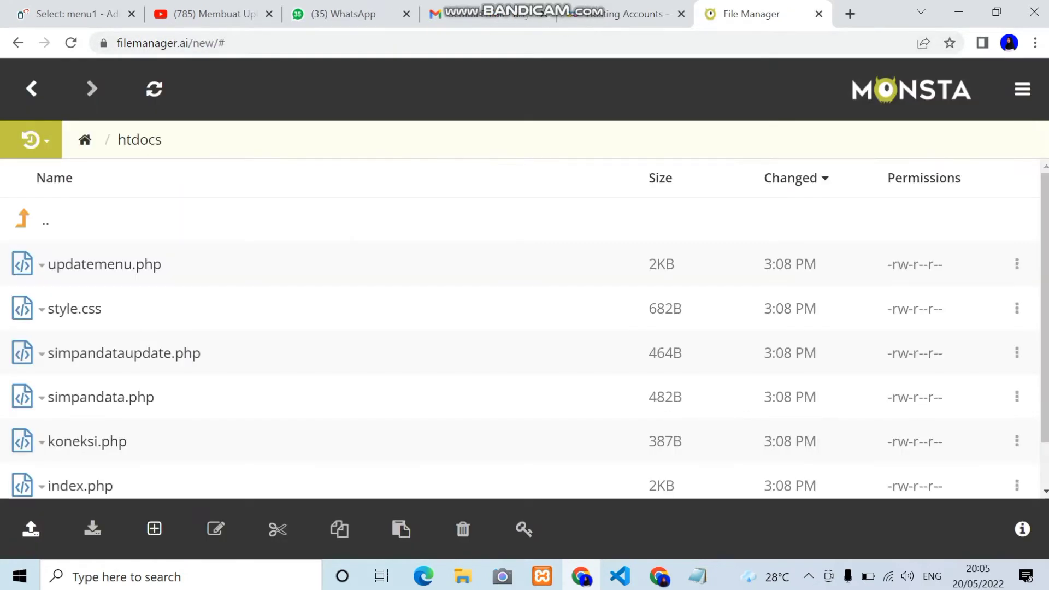
pyautogui.click(850, 14)
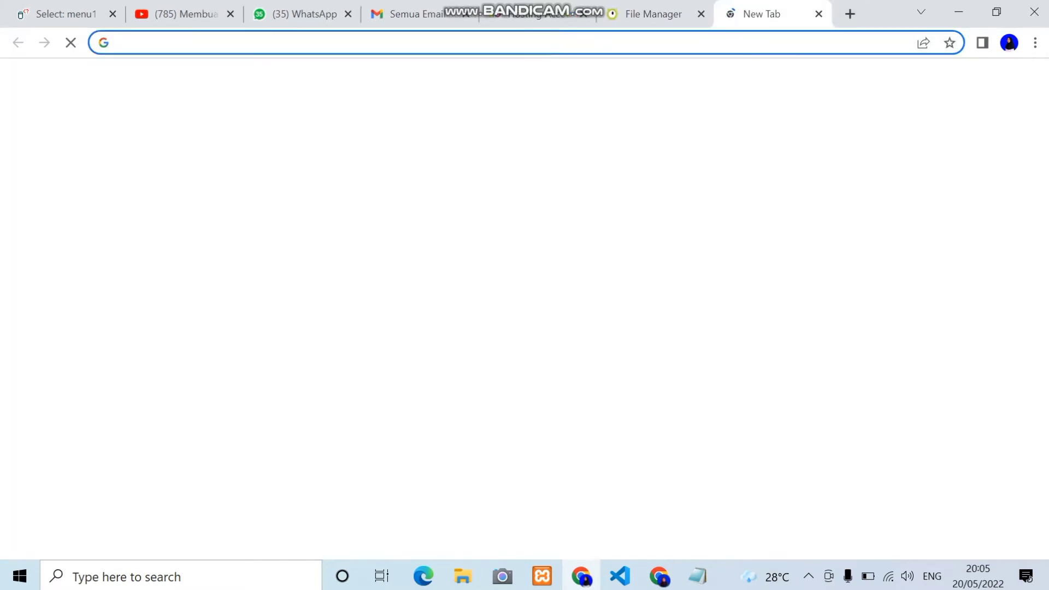
pyautogui.write('infinityfree.net')
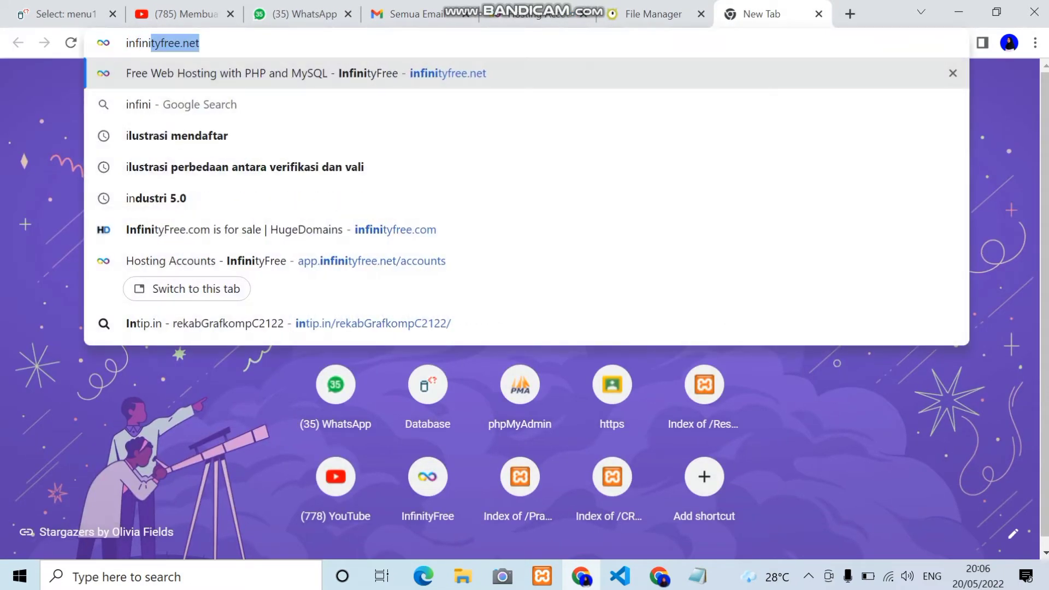
pyautogui.press('Return')
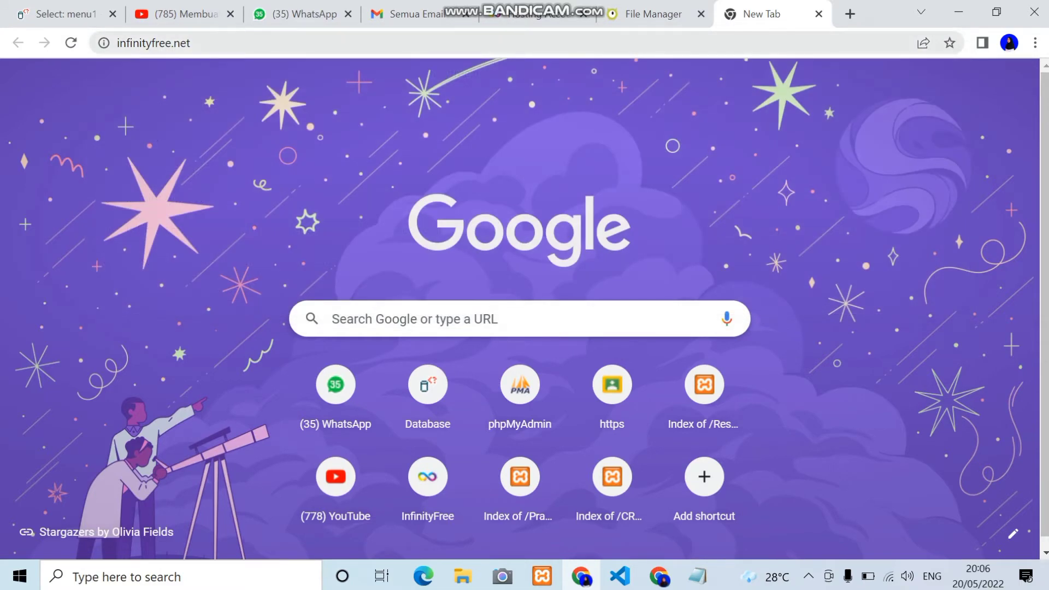
pyautogui.click(154, 43)
pyautogui.press('Return')
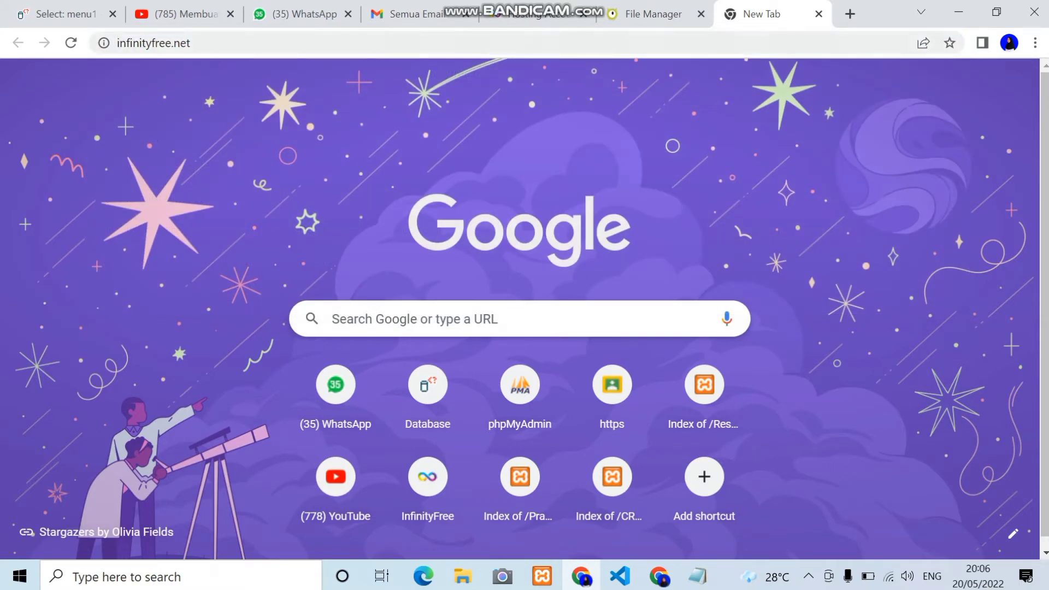
pyautogui.click(71, 42)
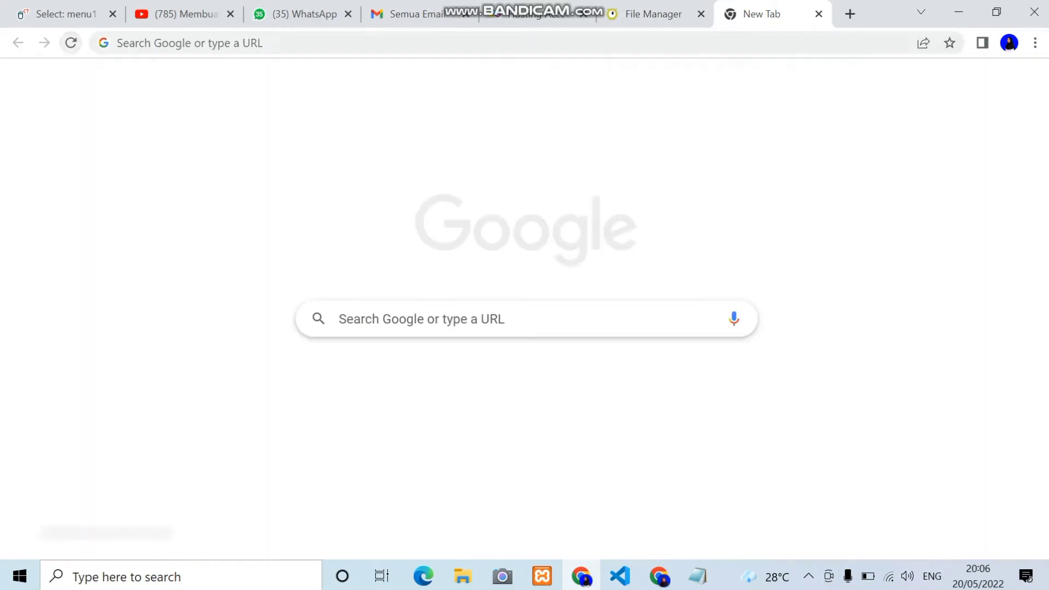
pyautogui.write('infin')
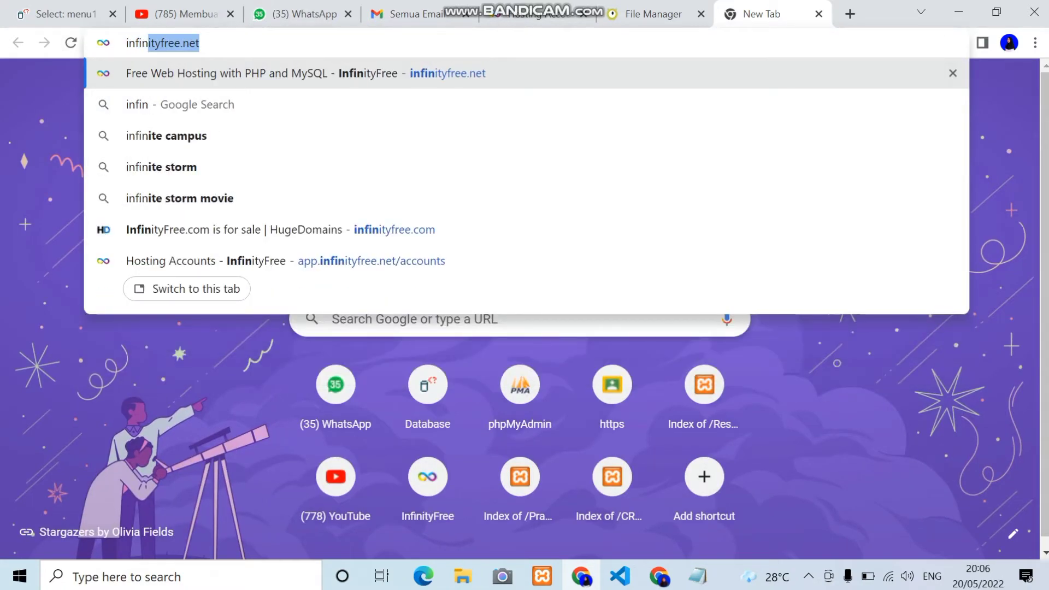
pyautogui.press('Return')
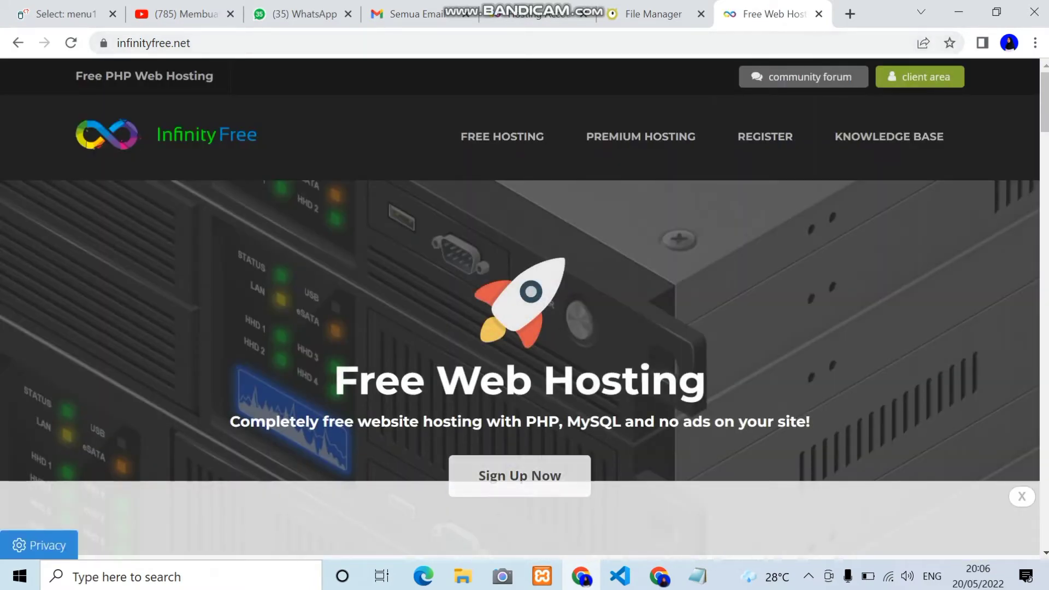
# Step: Open the client area and review the Your Accounts table with its two active accounts
pyautogui.moveTo(1045, 102)
pyautogui.mouseDown()
pyautogui.moveTo(1045, 144)
pyautogui.moveTo(1044, 120)
pyautogui.mouseUp()
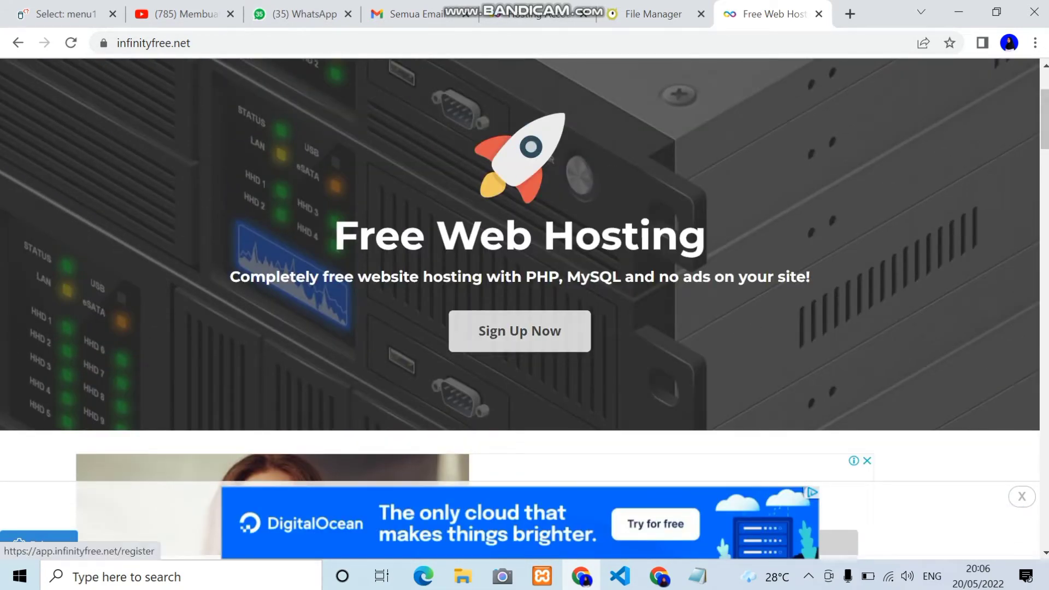
pyautogui.click(519, 331)
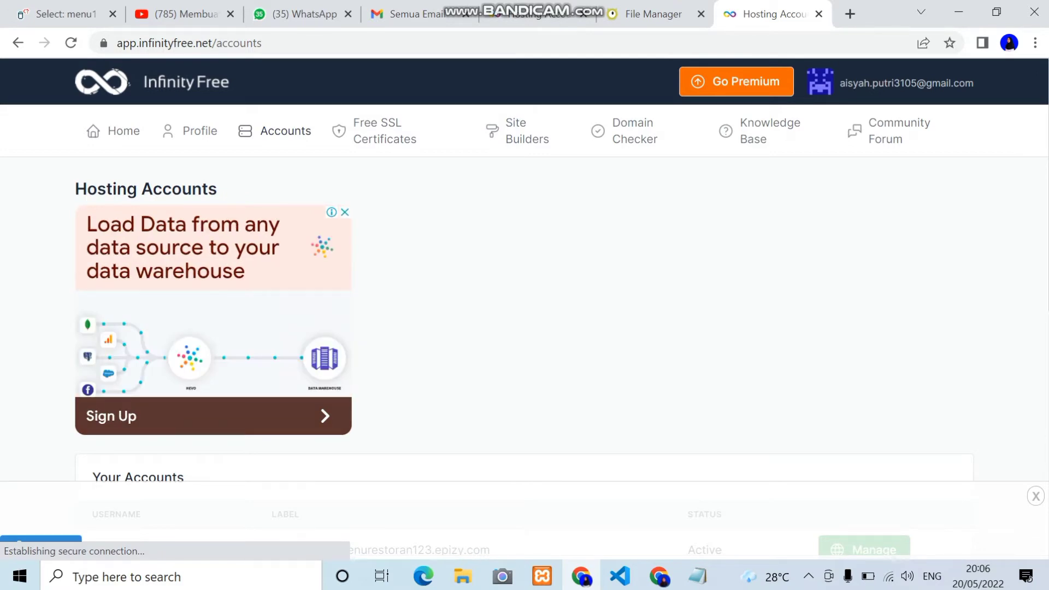
pyautogui.scroll(-1, 524, 306)
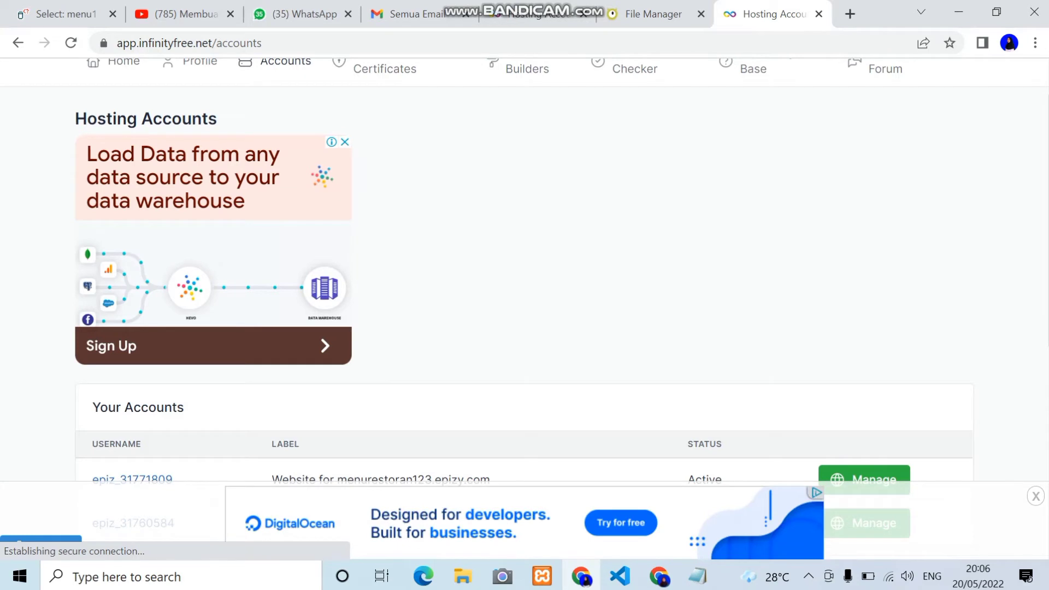
pyautogui.scroll(-2, 525, 306)
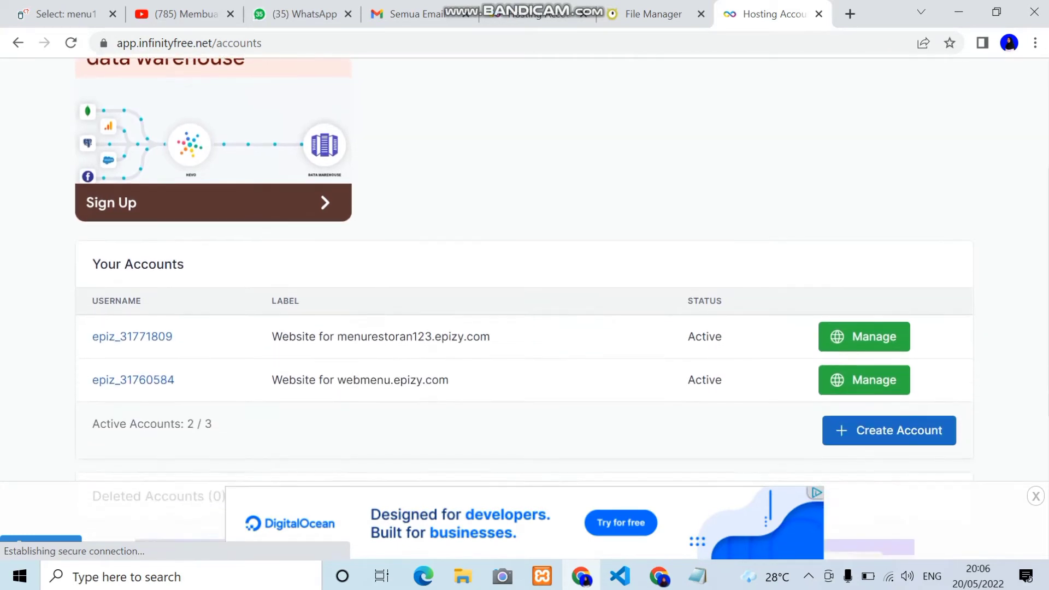
pyautogui.scroll(3, 525, 306)
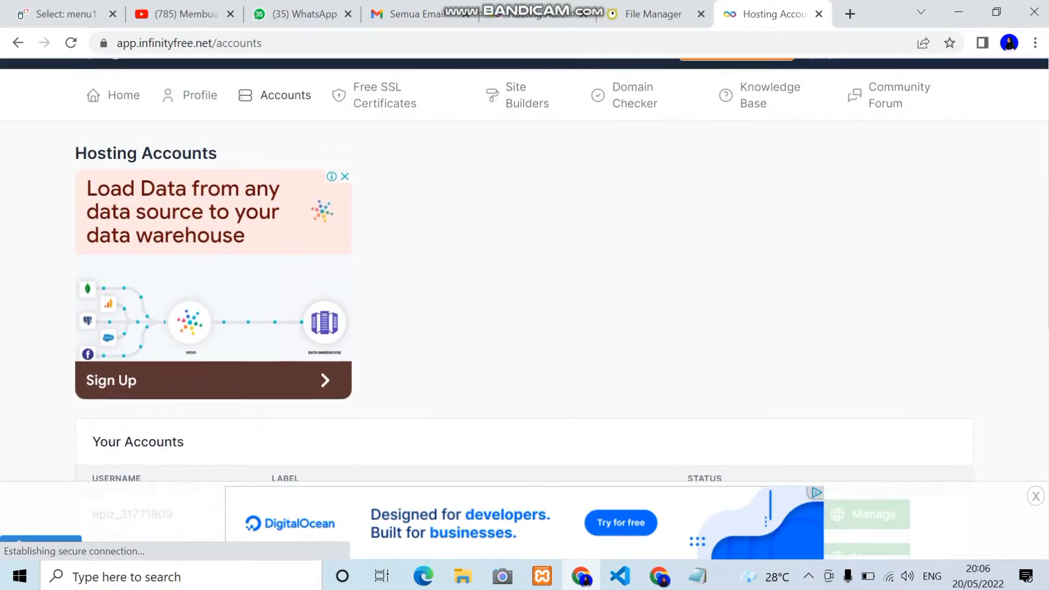
pyautogui.scroll(-1, 525, 306)
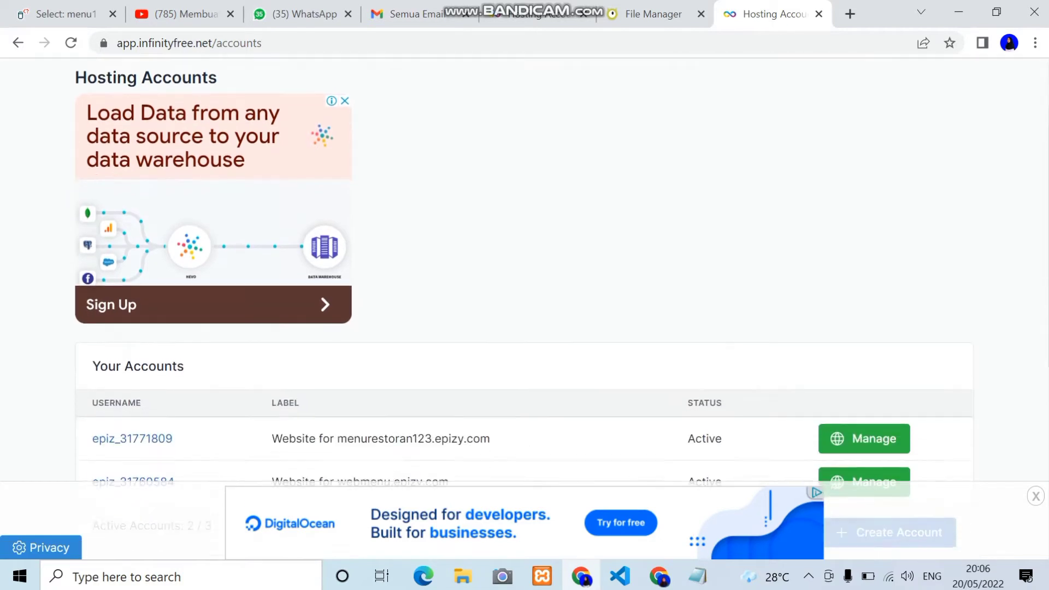
pyautogui.scroll(-2, 525, 306)
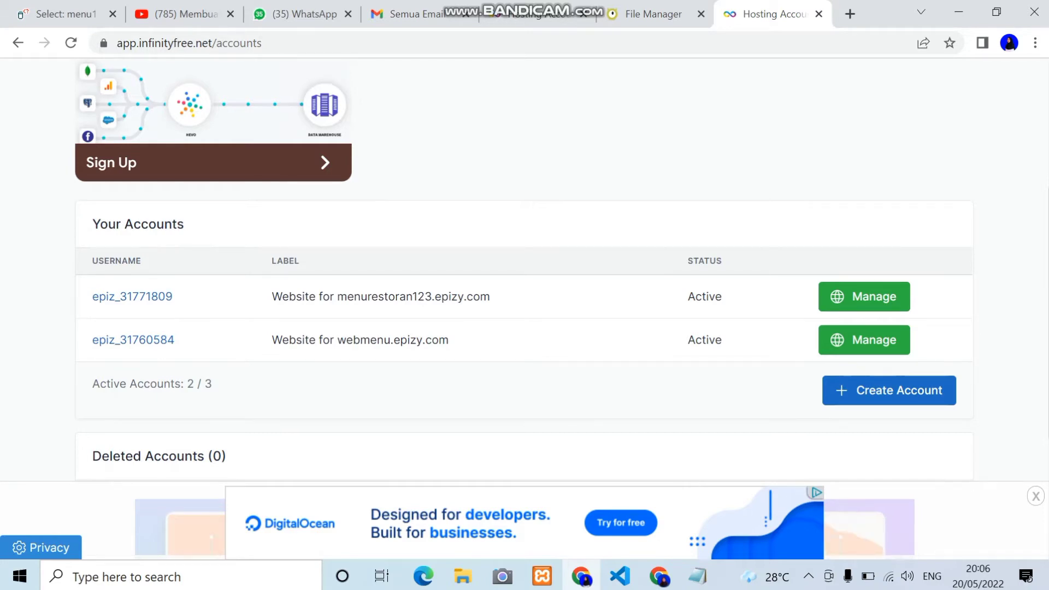
pyautogui.scroll(1, 524, 308)
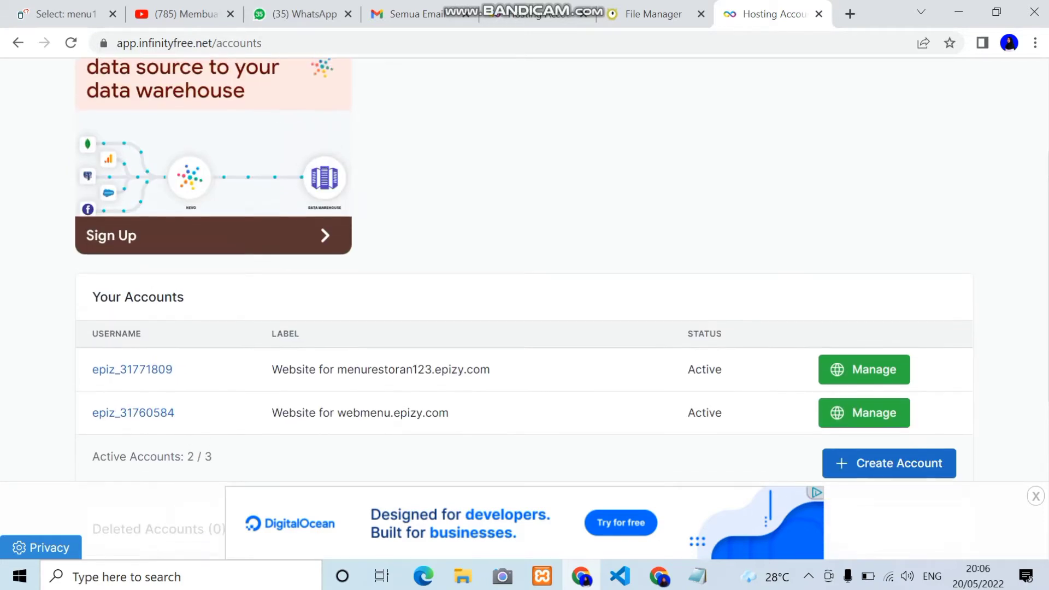
pyautogui.scroll(-2, 523, 308)
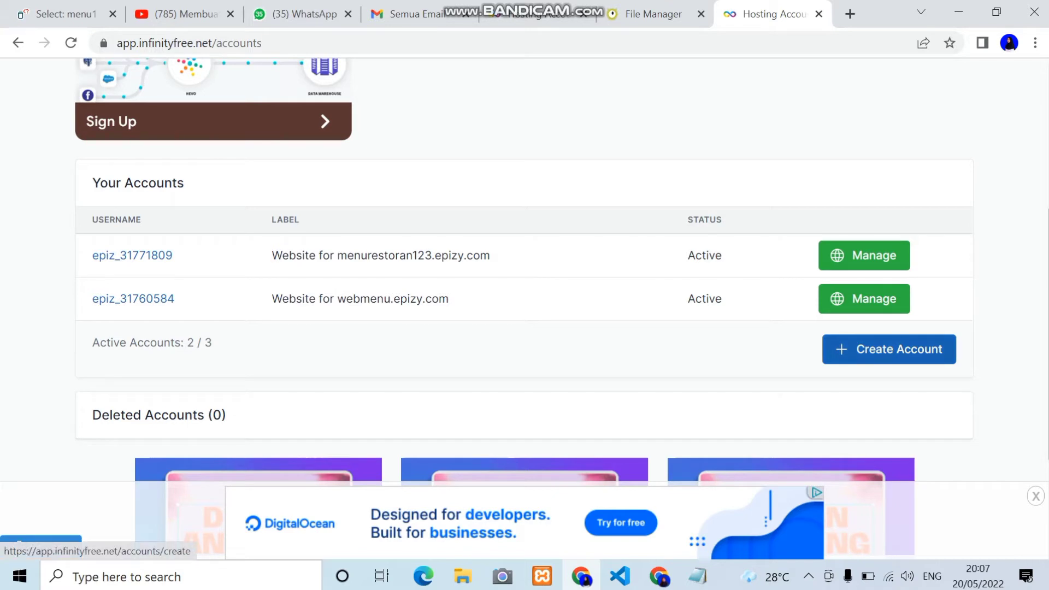
# Step: Start a new hosting account and search for the typed subdomain with the .epizy.com extension
pyautogui.click(889, 349)
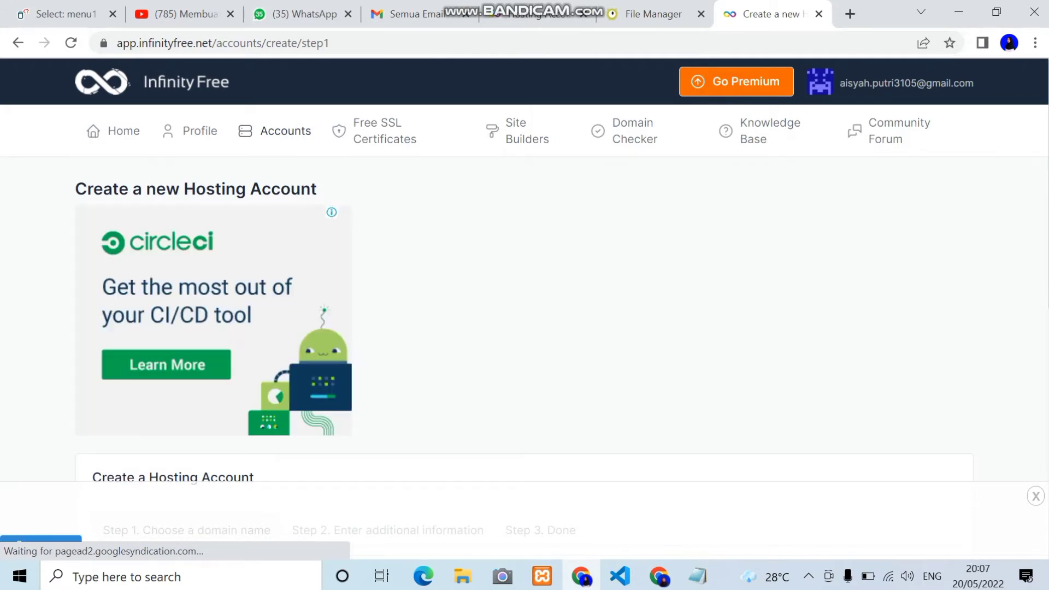
pyautogui.scroll(-6, 524, 297)
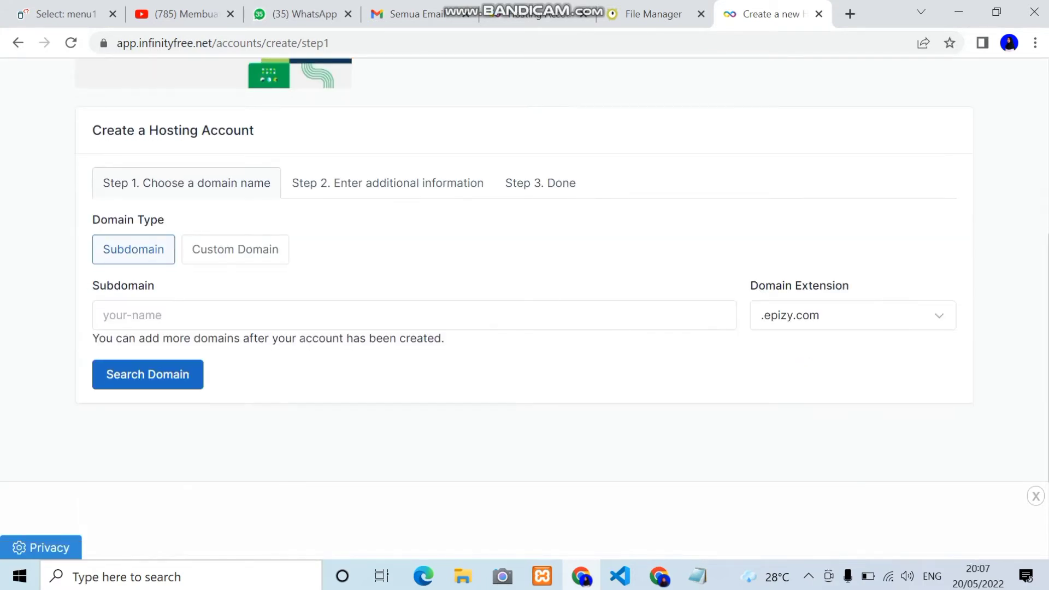
pyautogui.click(230, 315)
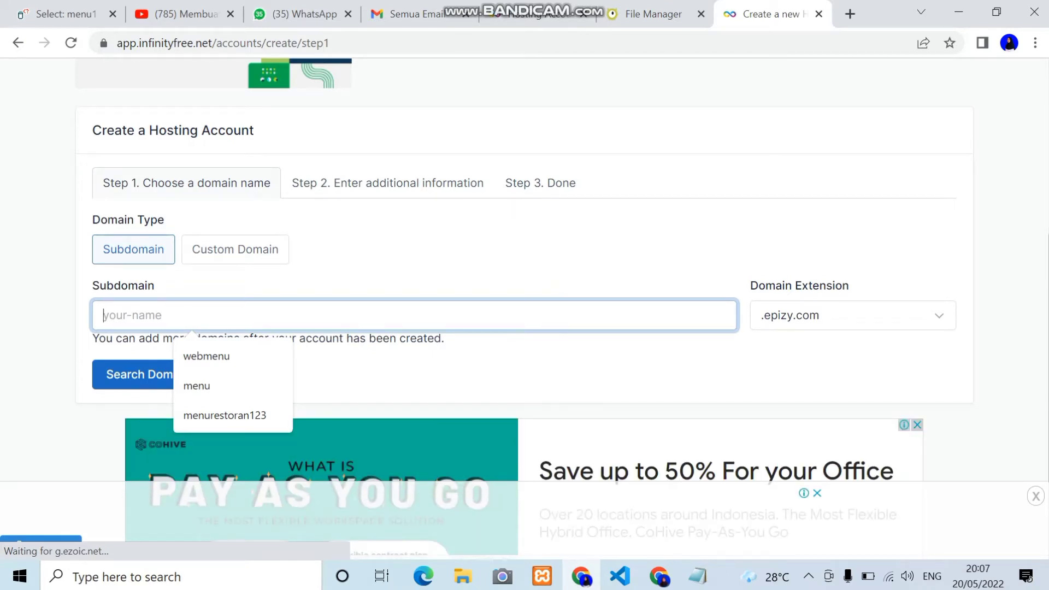
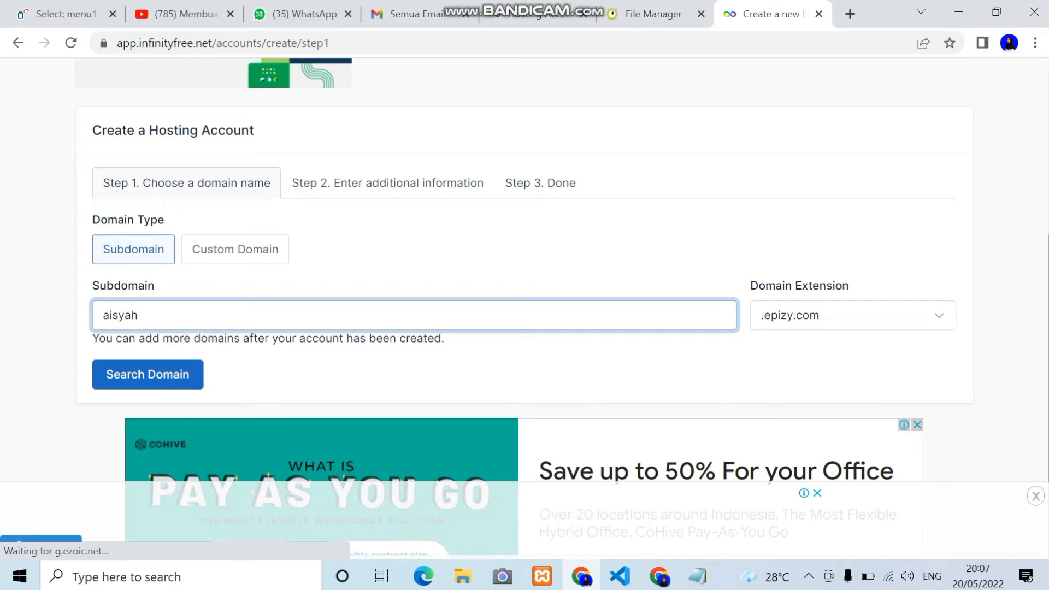
pyautogui.click(852, 315)
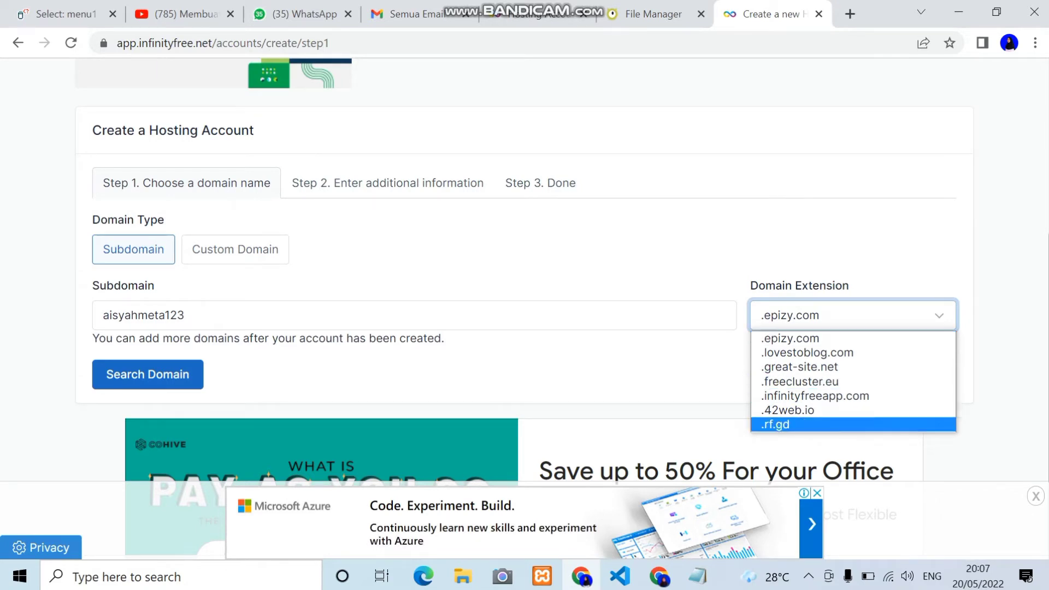
pyautogui.click(790, 338)
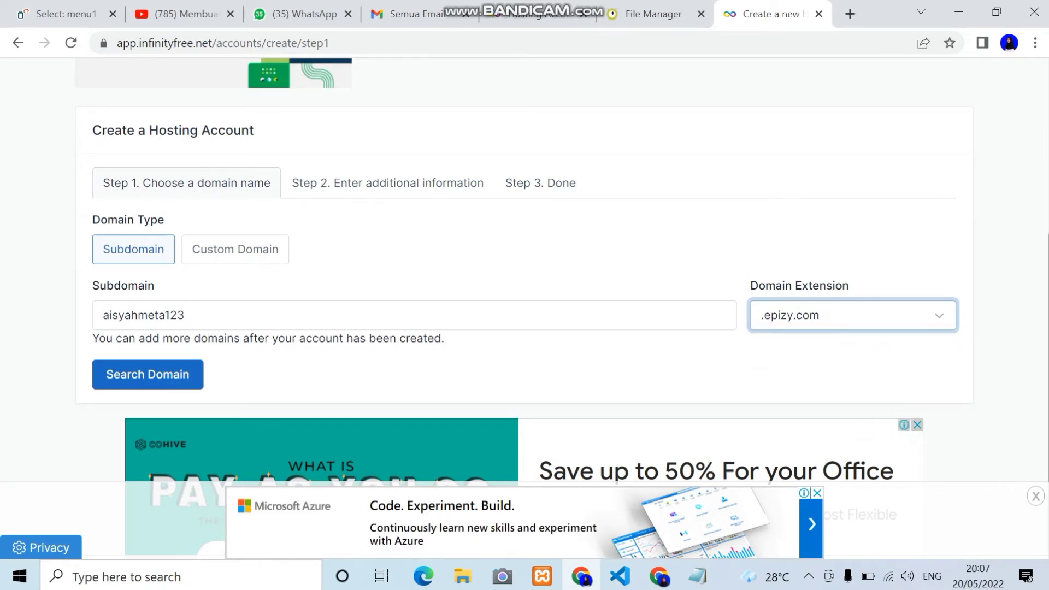
pyautogui.press('Tab')
pyautogui.press('Return')
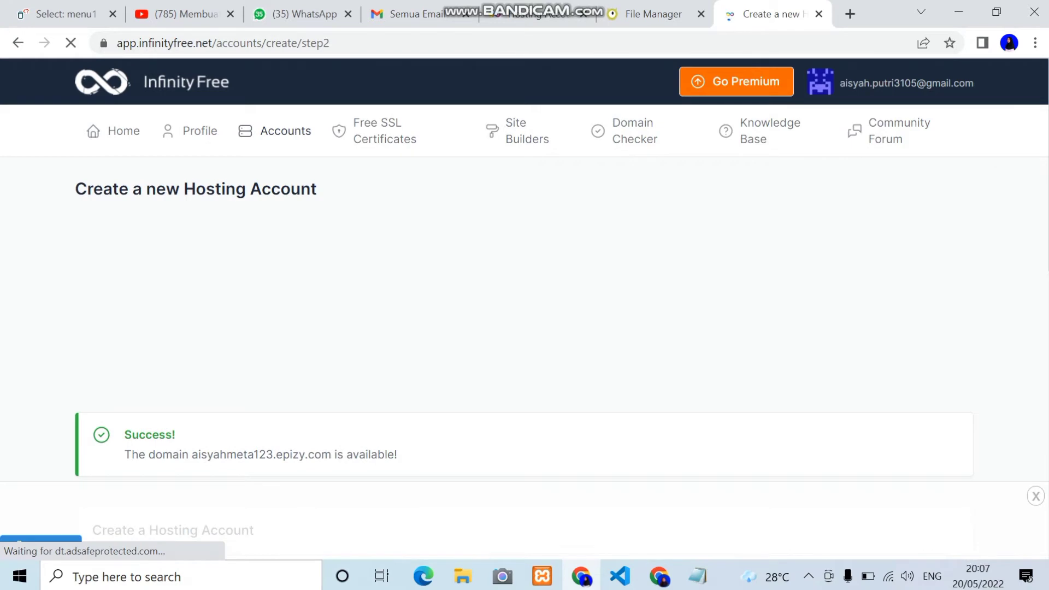
# Step: Enter the account password, pass the reCAPTCHA and create the hosting account
pyautogui.scroll(-5, 525, 306)
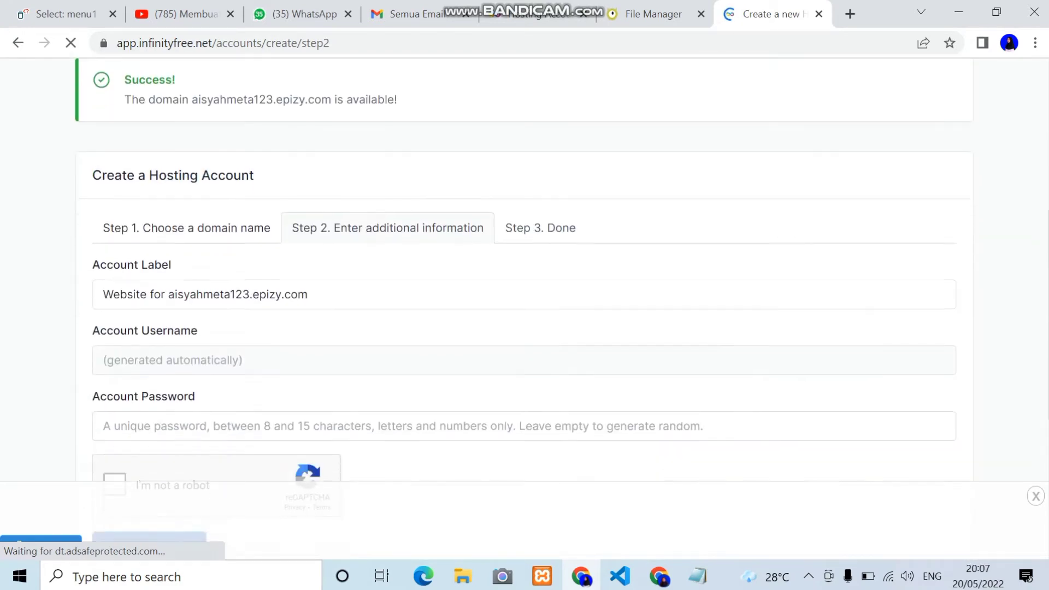
pyautogui.scroll(-2, 525, 306)
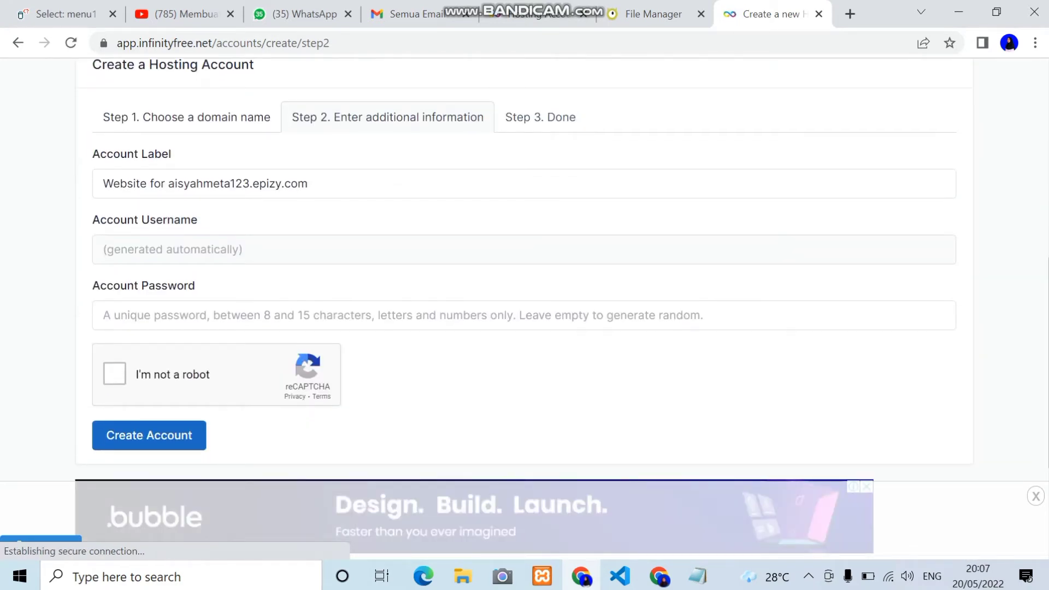
pyautogui.click(103, 315)
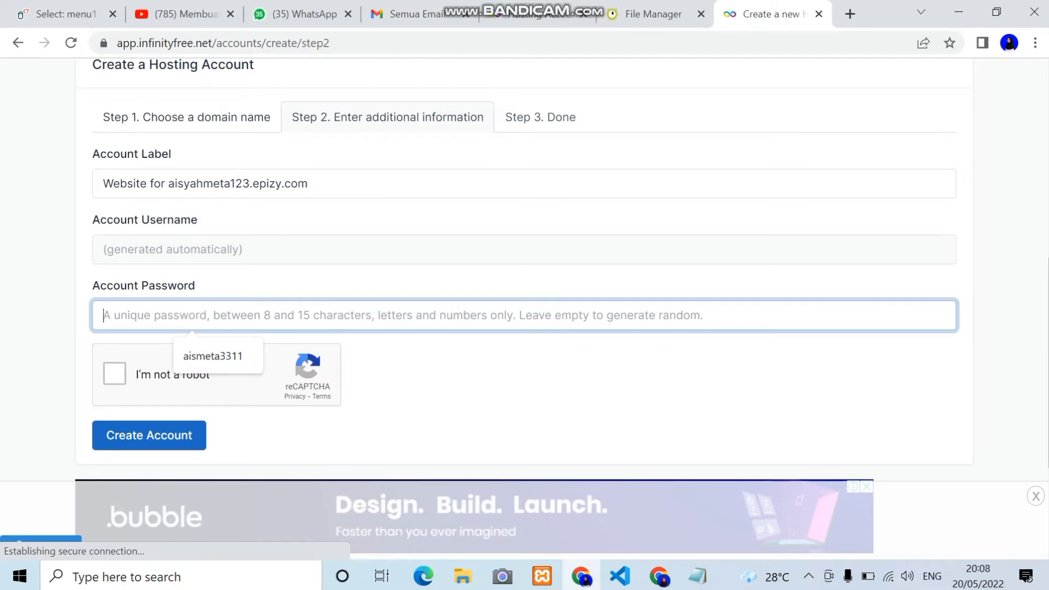
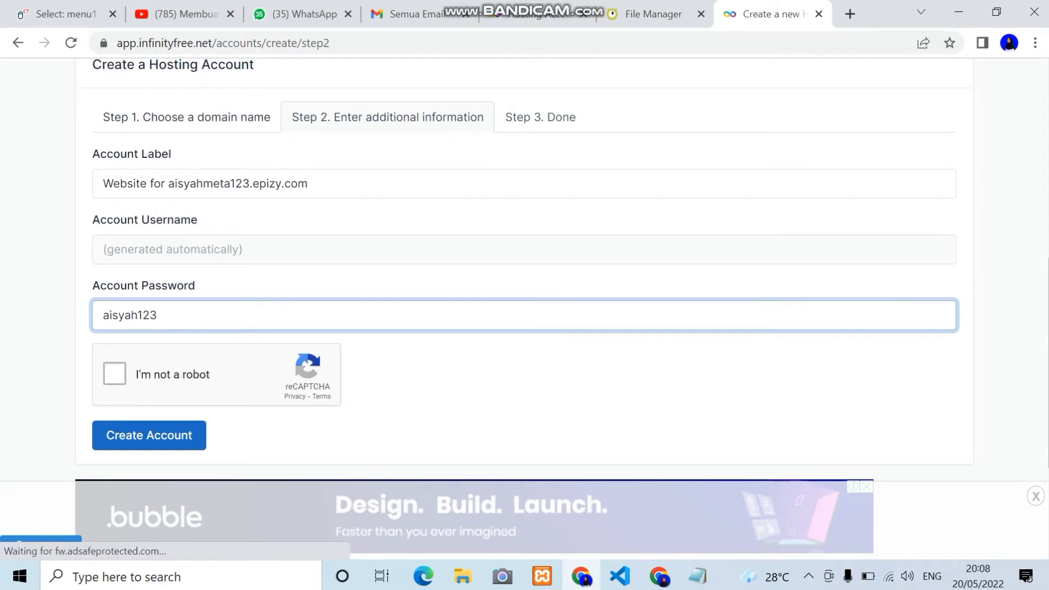
pyautogui.click(114, 374)
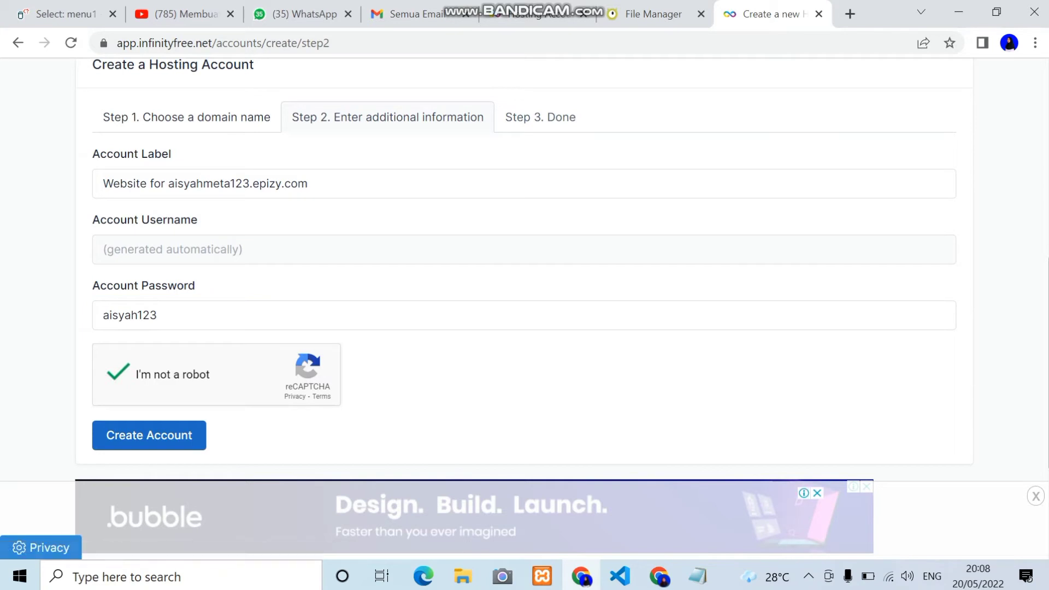
pyautogui.click(150, 435)
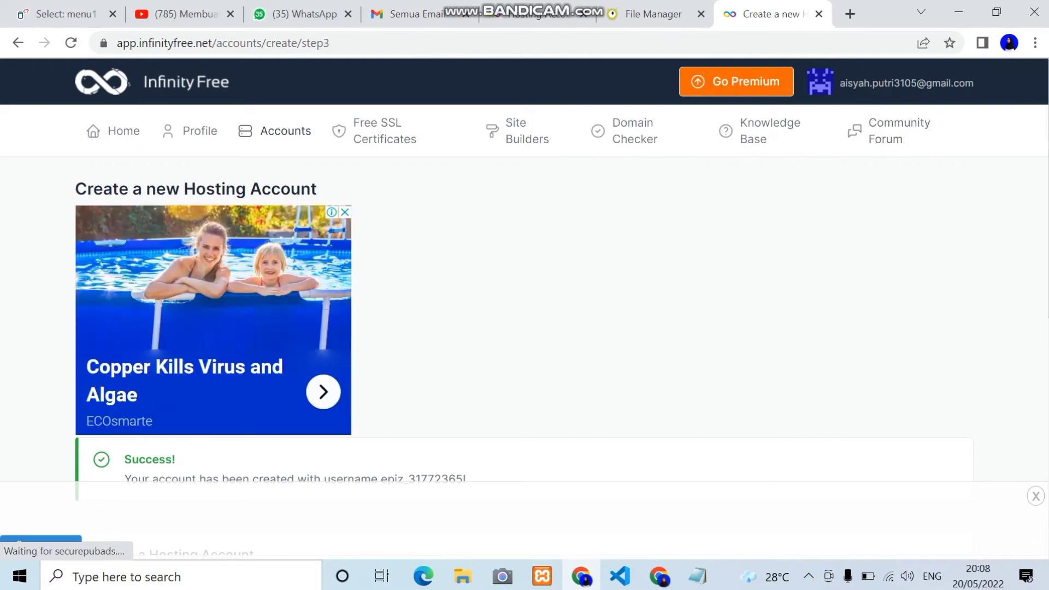
# Step: View the newly created account in the client area
pyautogui.scroll(-4, 524, 300)
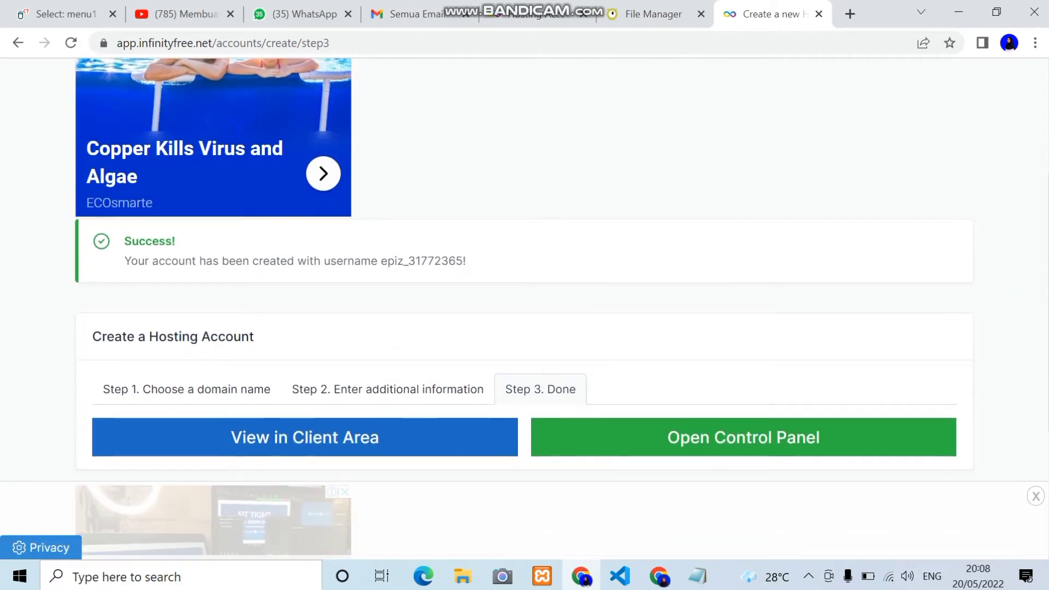
pyautogui.scroll(-4, 524, 301)
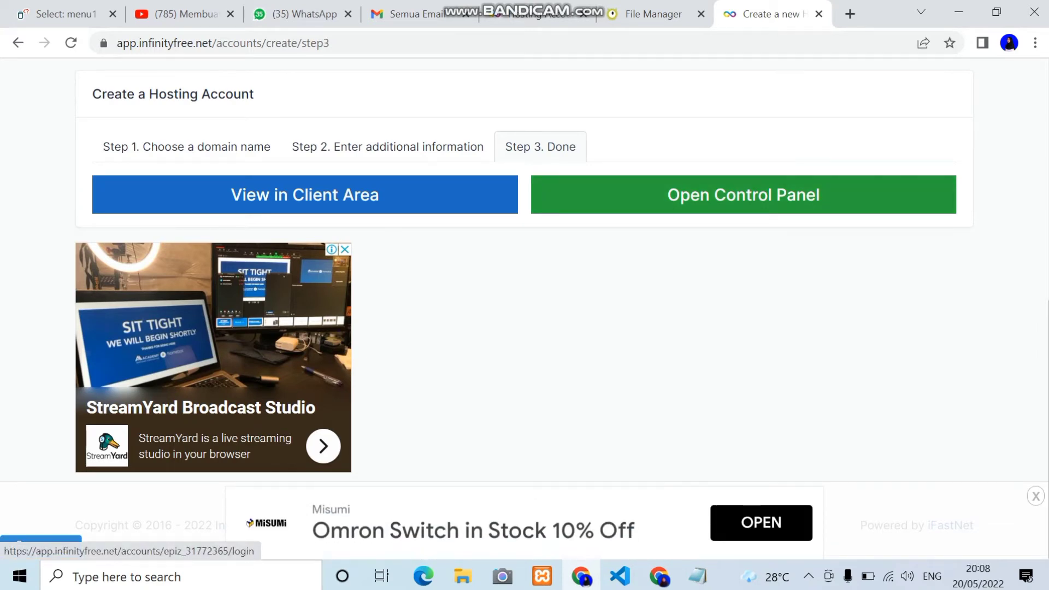
pyautogui.click(305, 195)
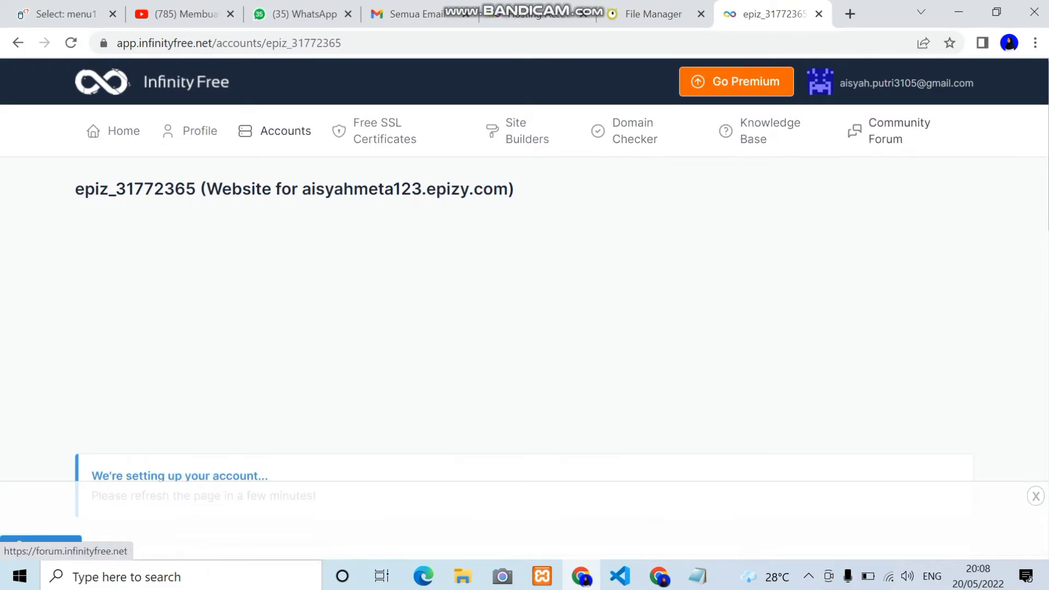
# Step: Review the new account's Pending Creation details, then return to the Hosting Accounts list
pyautogui.scroll(-4, 524, 306)
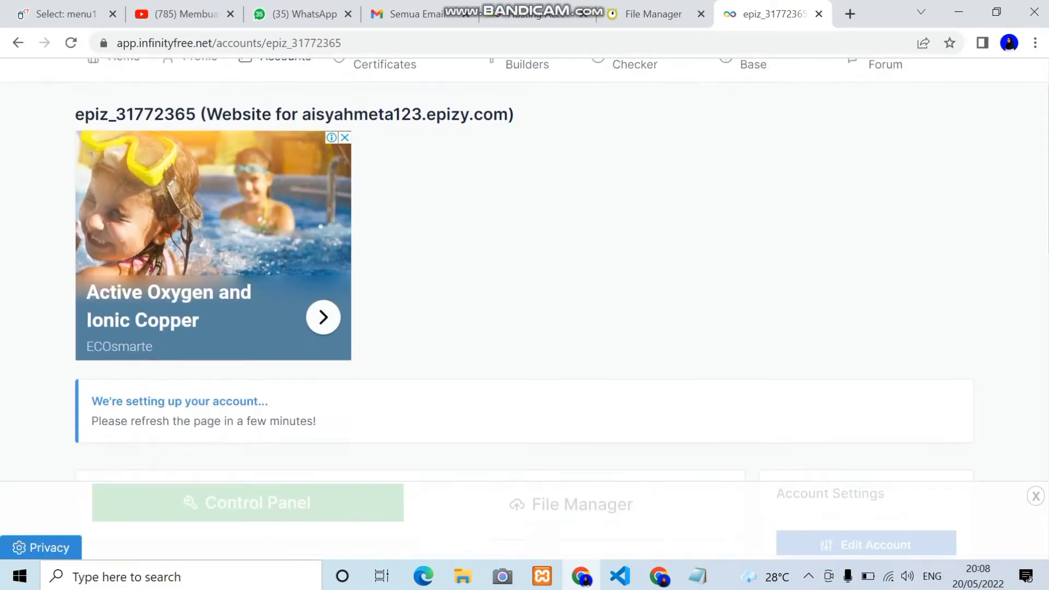
pyautogui.scroll(-5, 524, 306)
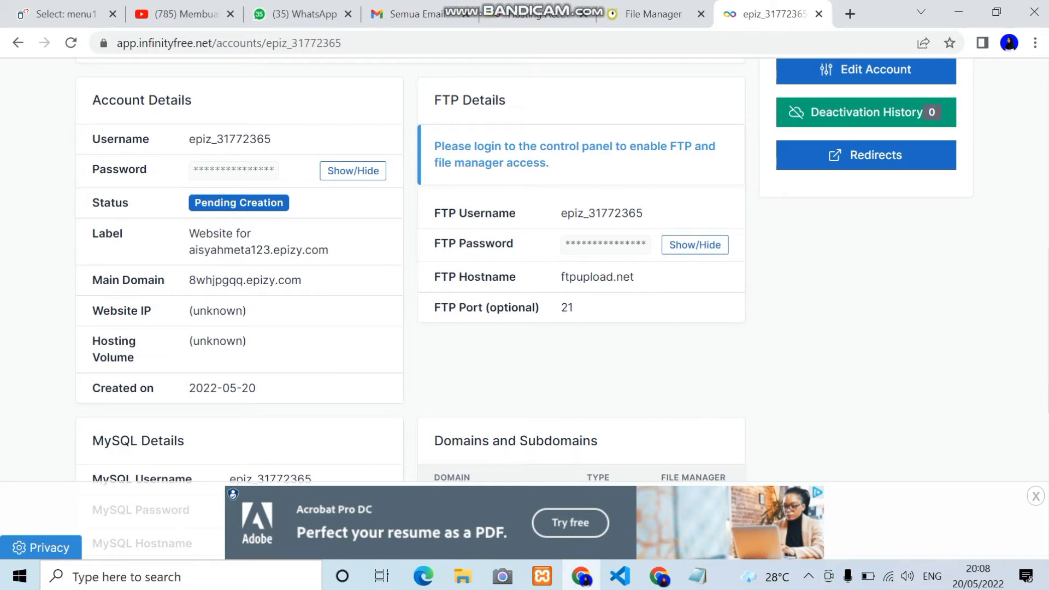
pyautogui.scroll(-3, 523, 308)
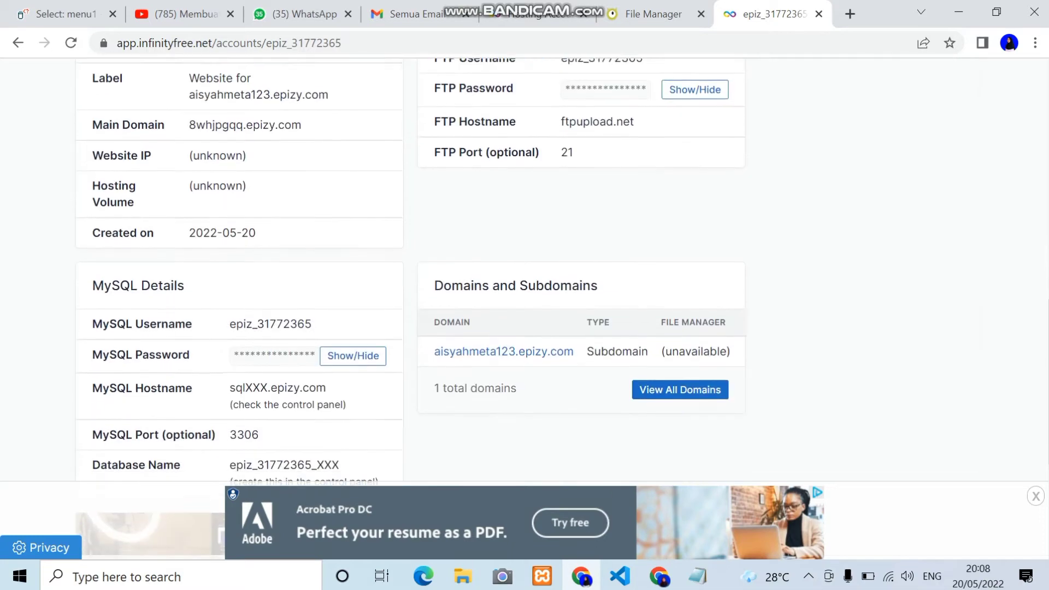
pyautogui.scroll(3, 523, 308)
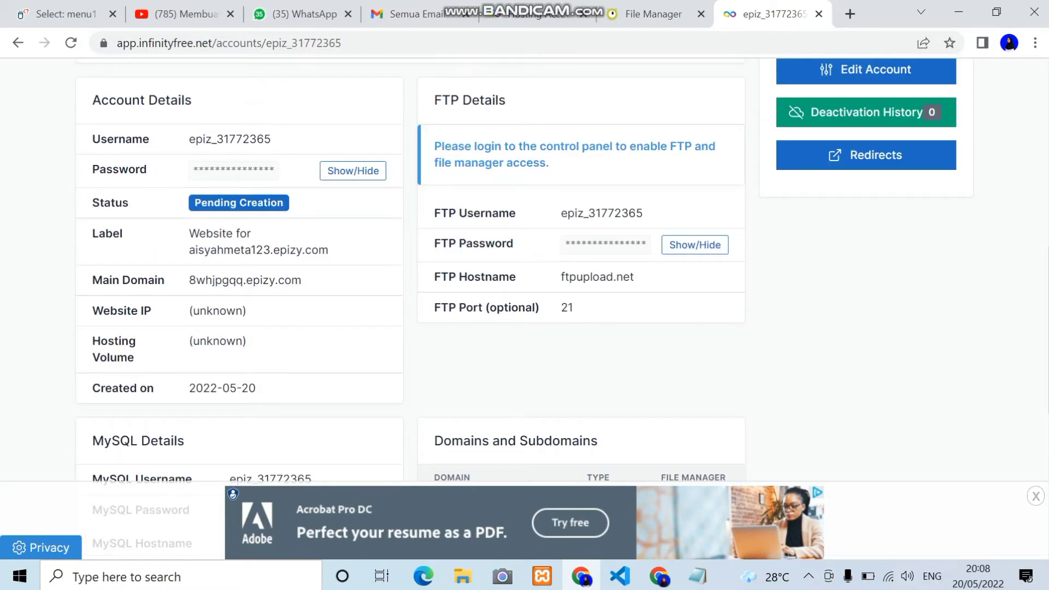
pyautogui.scroll(5, 523, 309)
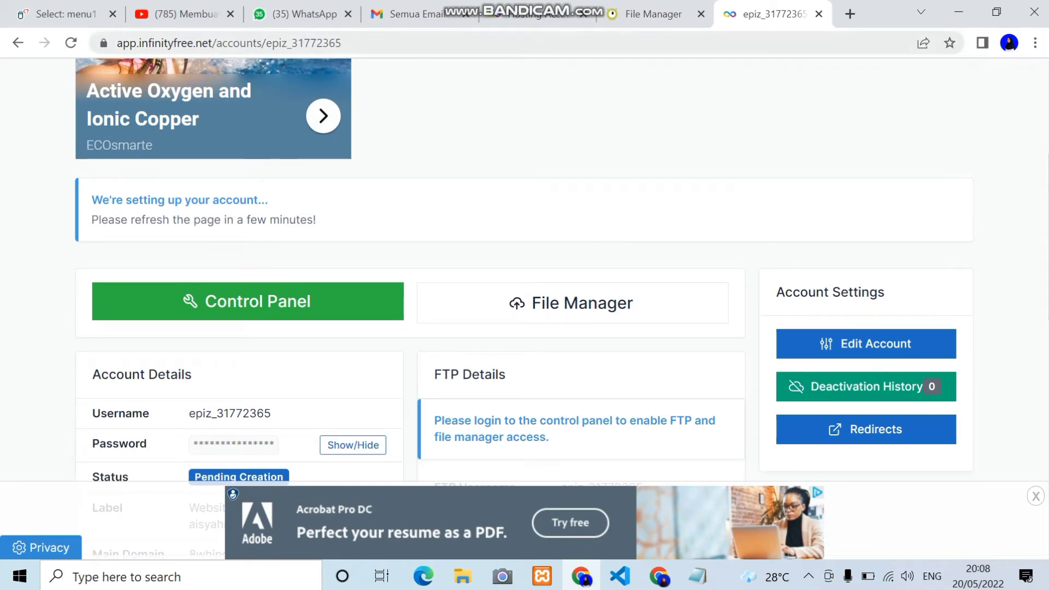
pyautogui.hotkey('alt', 'Left')
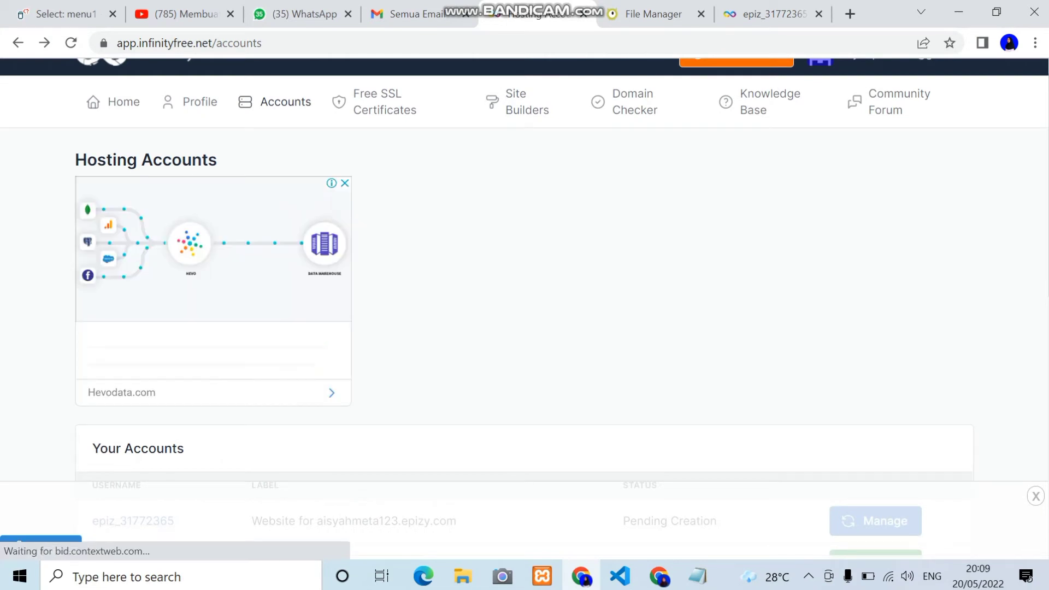
# Step: Manage the webmenu.epizy.com account, review its details and launch its File Manager
pyautogui.scroll(-7, 524, 273)
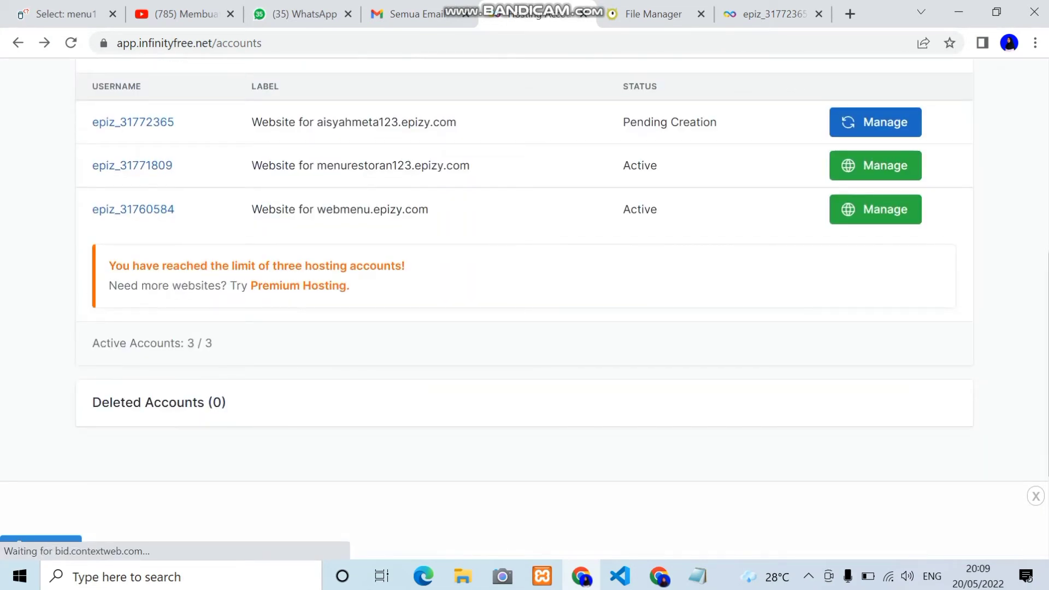
pyautogui.click(875, 209)
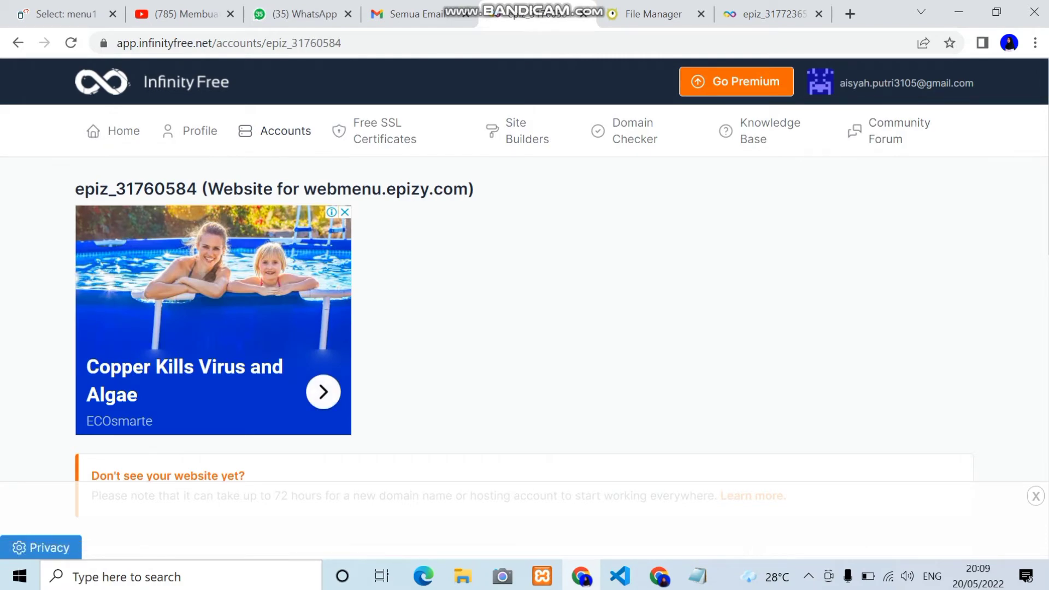
pyautogui.scroll(-6, 524, 306)
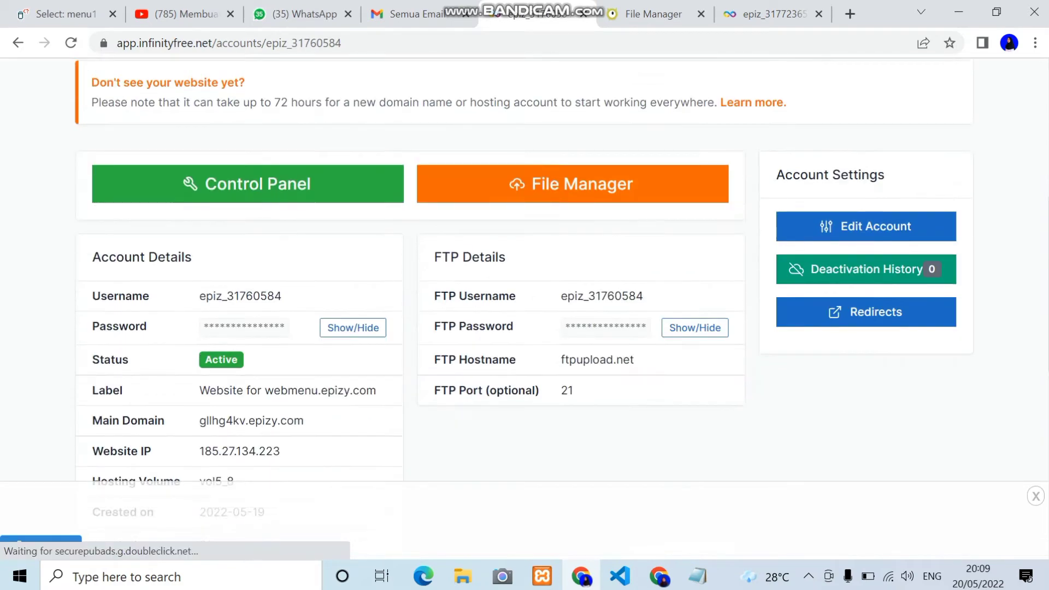
pyautogui.scroll(-4, 524, 306)
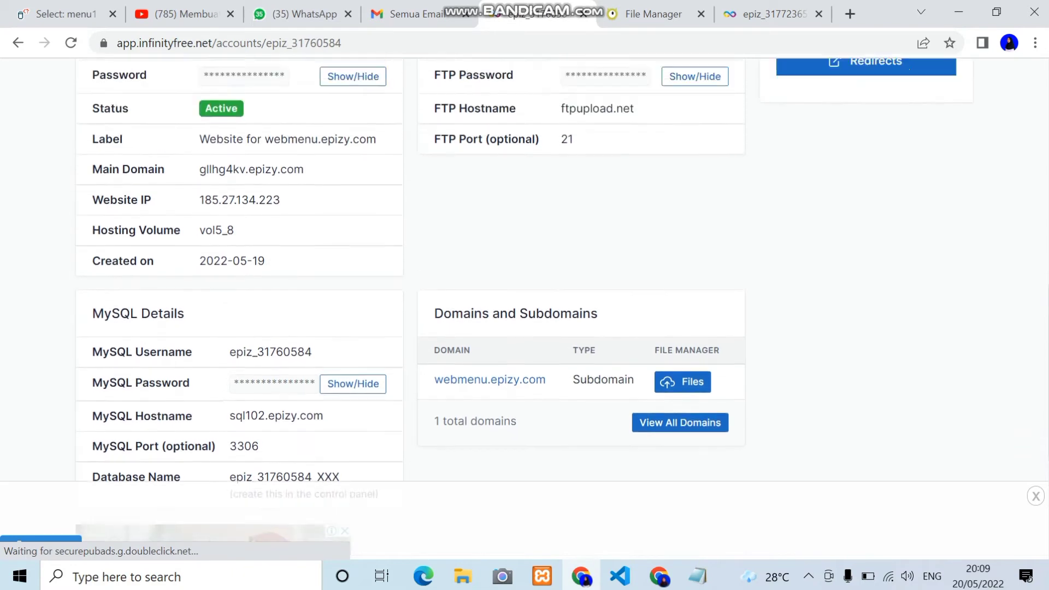
pyautogui.scroll(2, 525, 306)
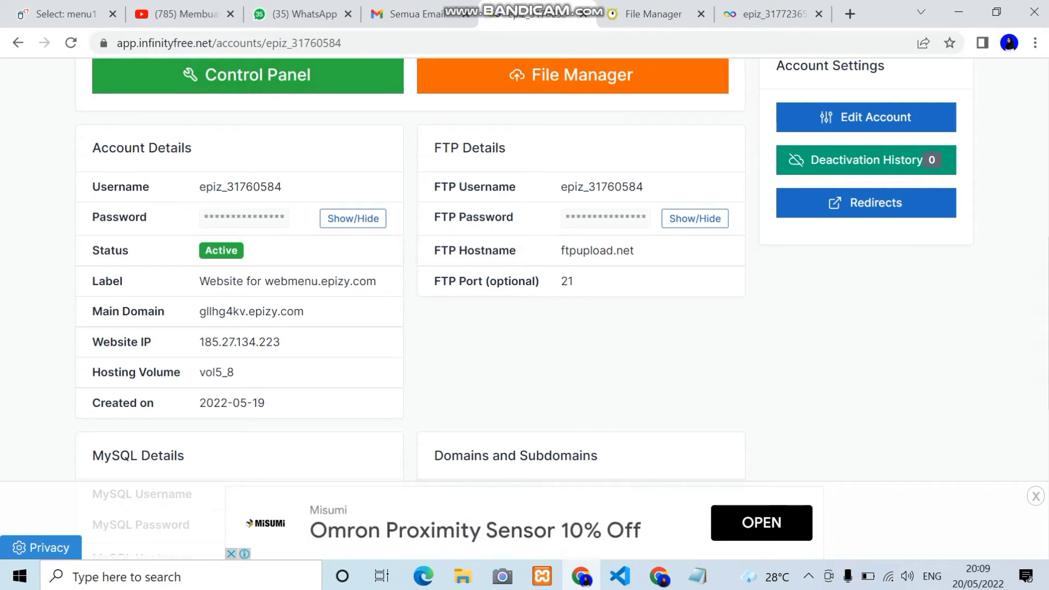
pyautogui.scroll(-5, 525, 306)
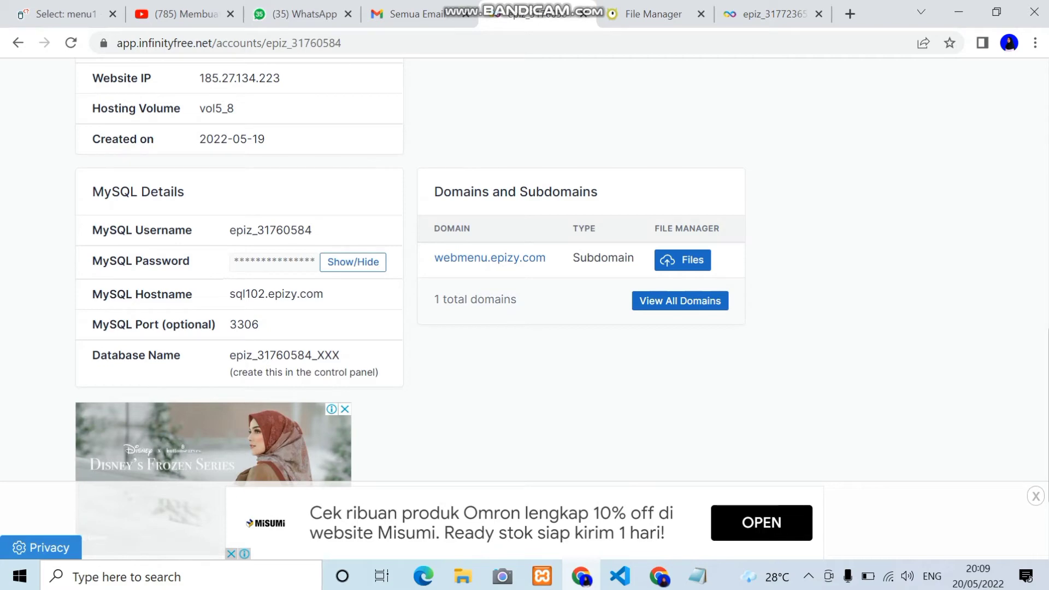
pyautogui.scroll(7, 410, 300)
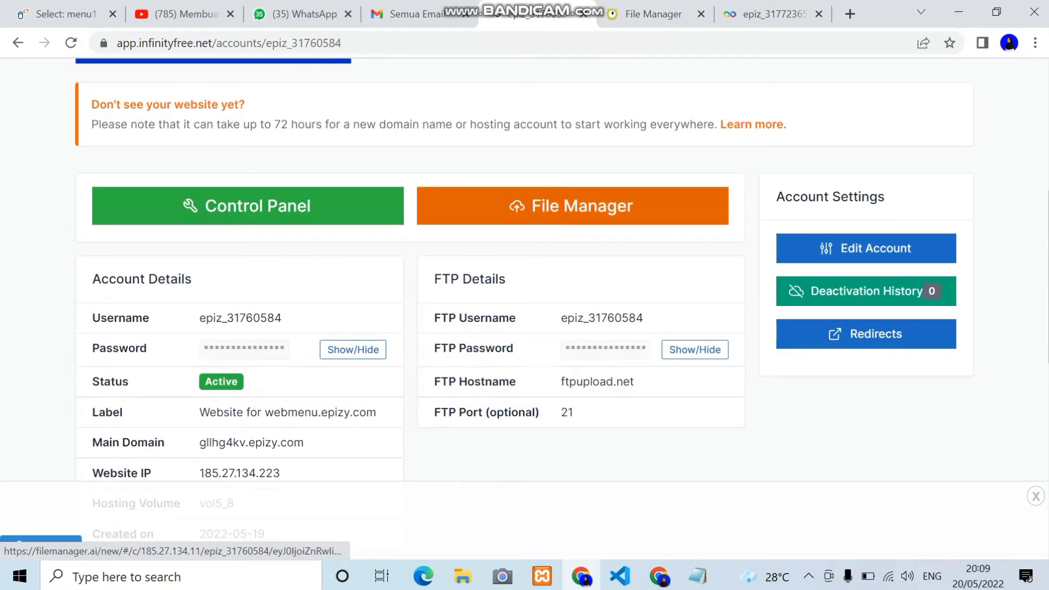
pyautogui.click(572, 206)
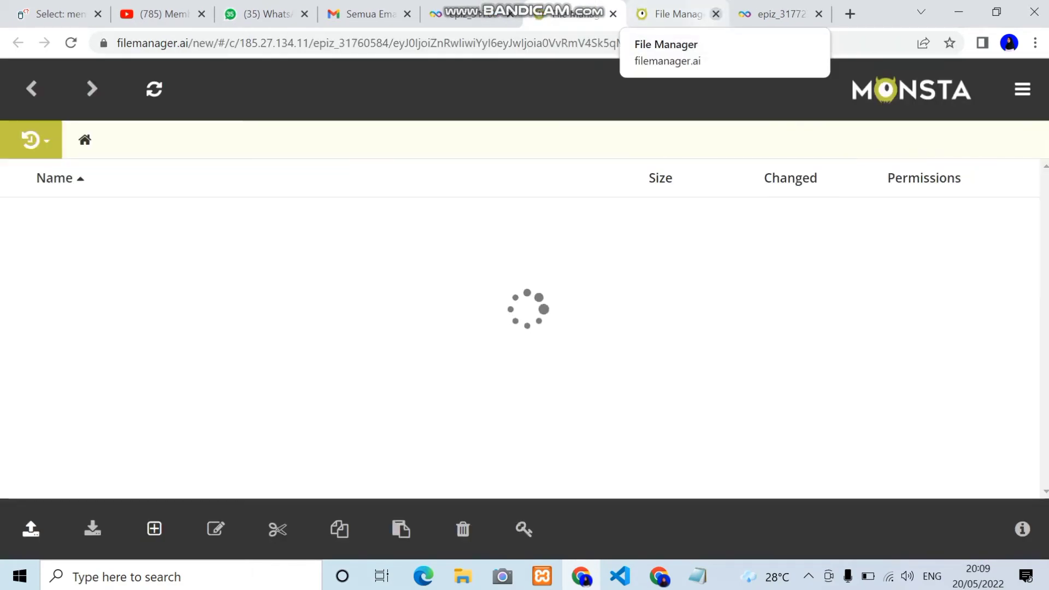
# Step: Close the older file manager tab and switch to File Explorer's Downloads folder
pyautogui.click(716, 14)
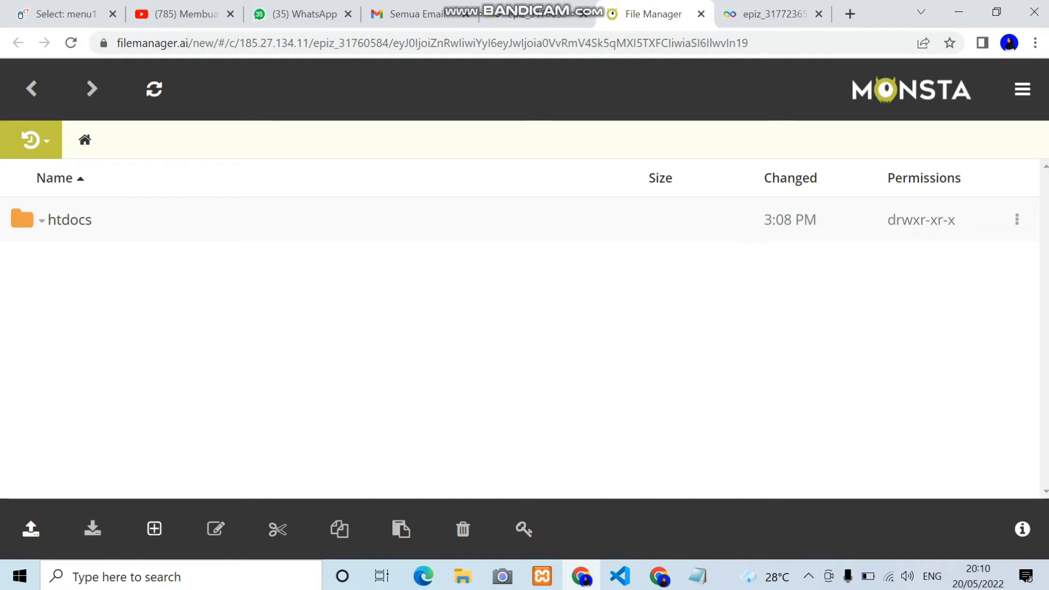
pyautogui.click(462, 576)
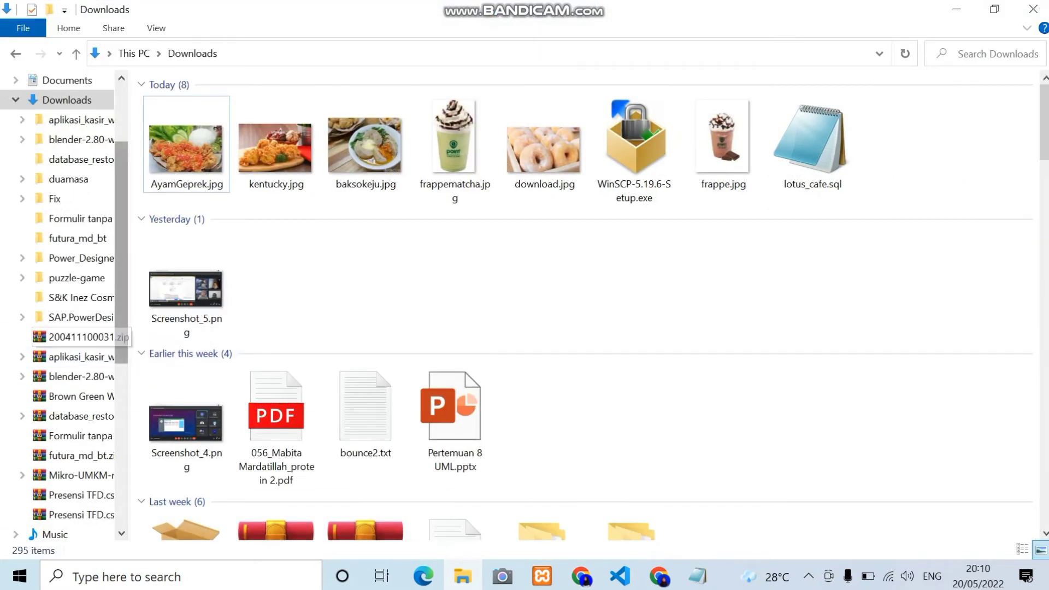
# Step: Look inside the local xampp htdocs folder, return to xampp, then bring back Monsta File Manager
pyautogui.scroll(-5, 71, 404)
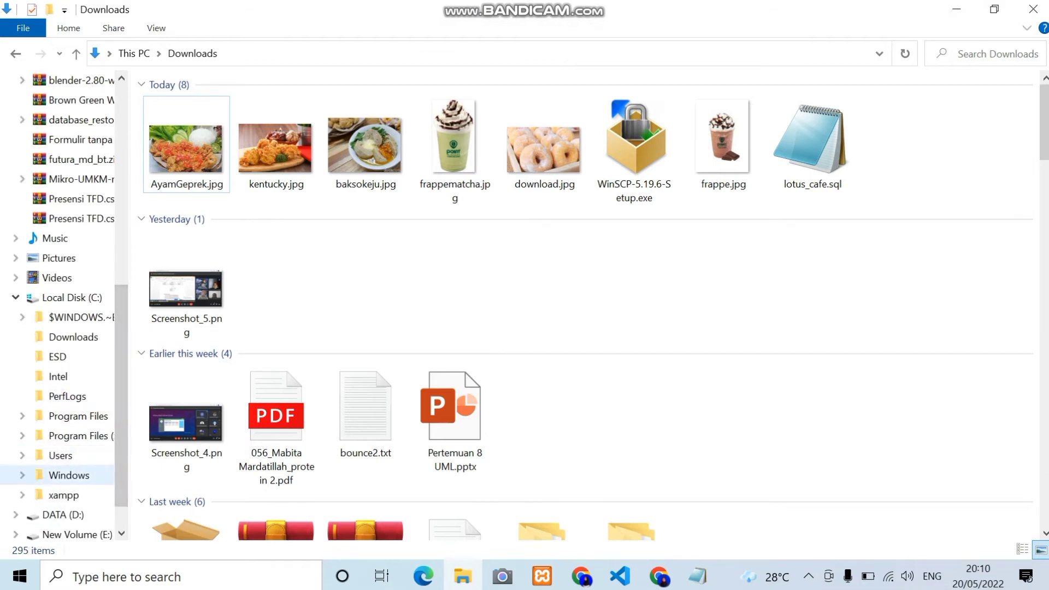
pyautogui.click(63, 495)
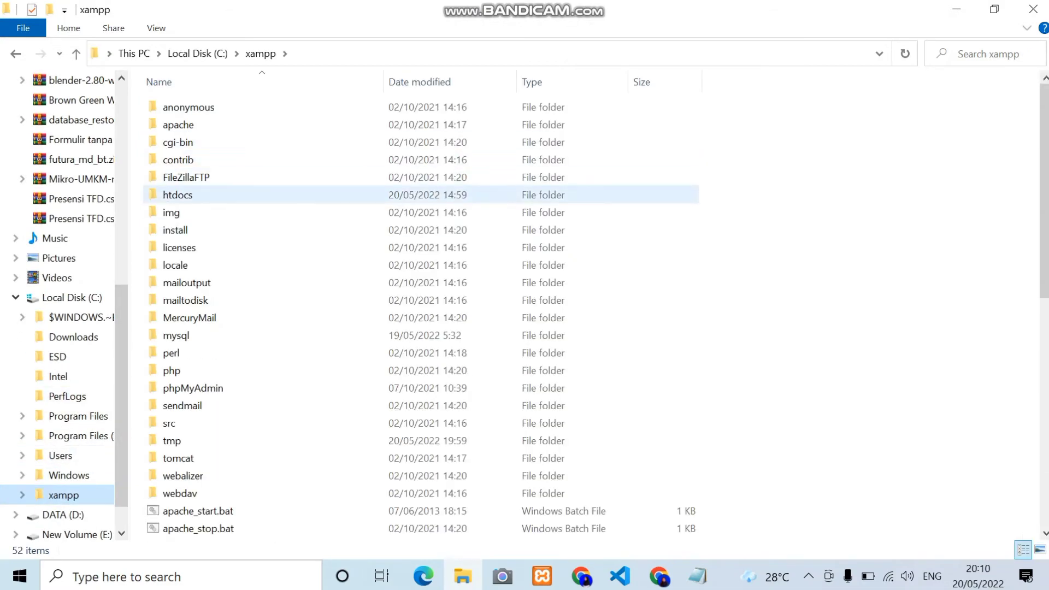
pyautogui.doubleClick(177, 194)
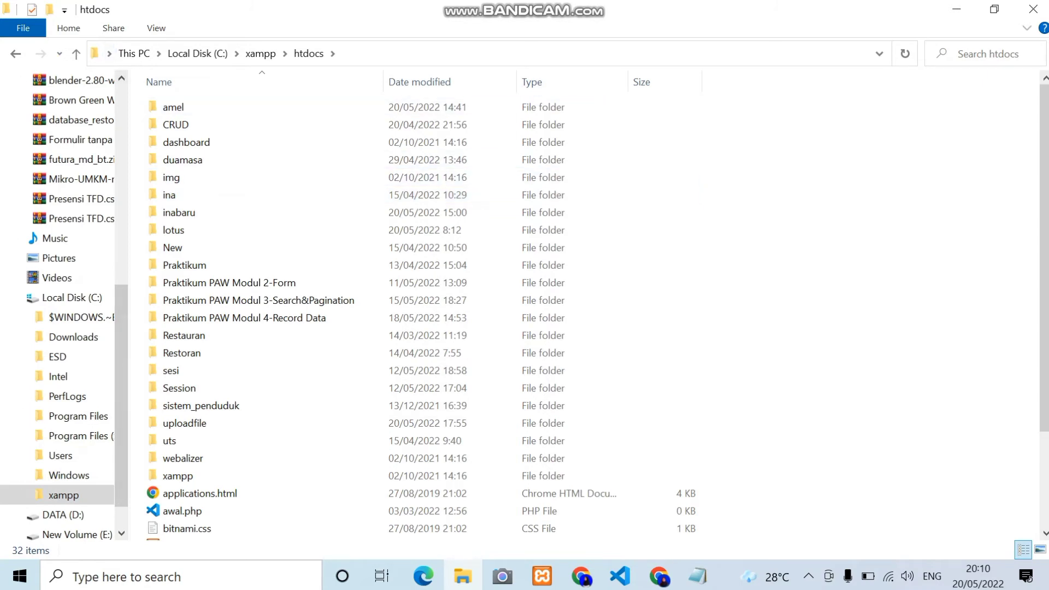
pyautogui.click(15, 53)
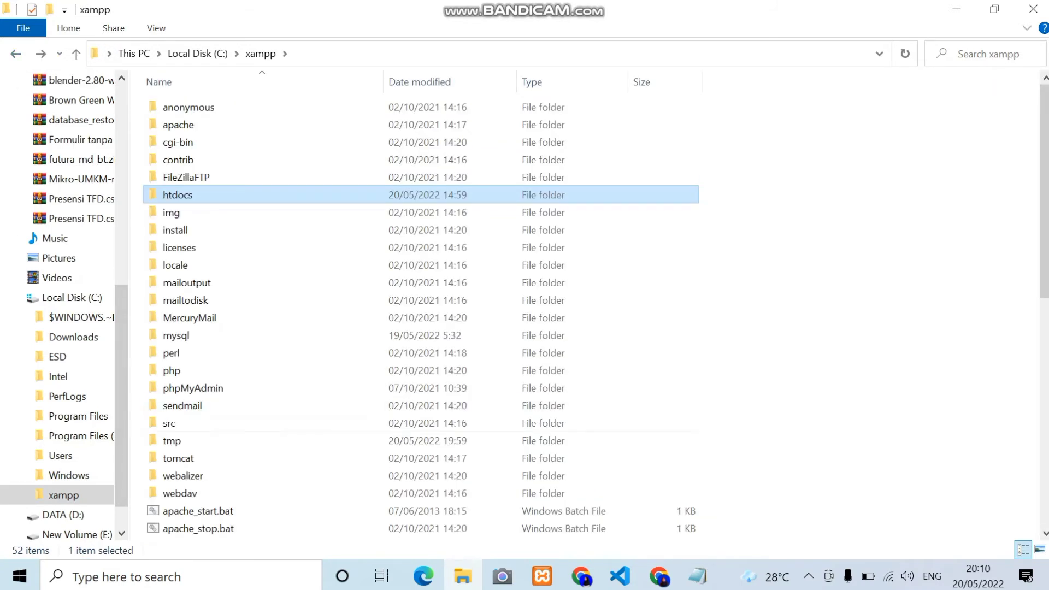
pyautogui.click(580, 576)
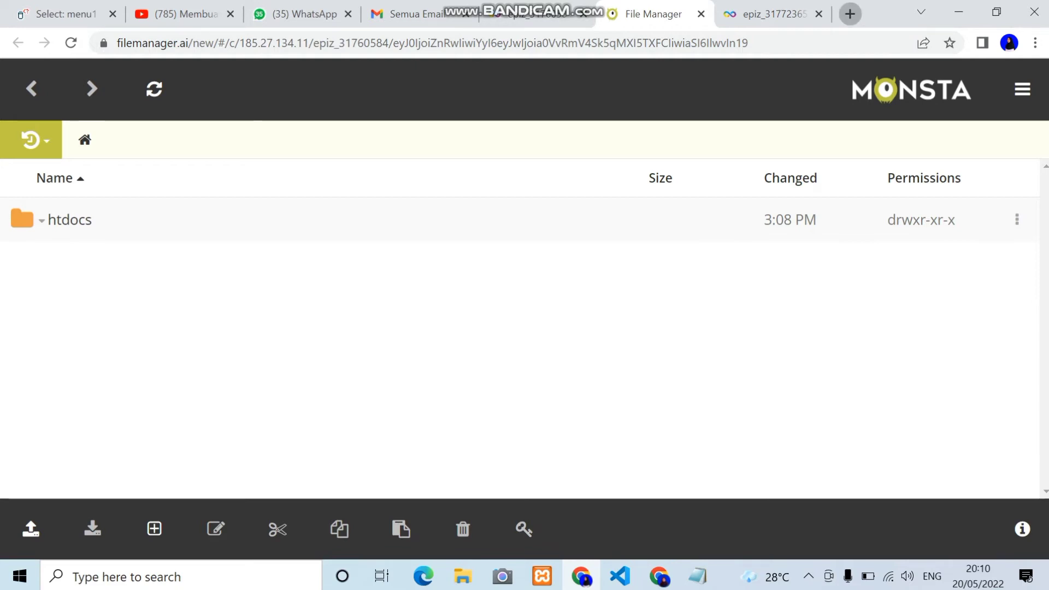
# Step: In a new tab, load localhost:8000/uploadfile to show the local ten-item Daftar Menu Restoran page
pyautogui.click(850, 13)
pyautogui.write('local')
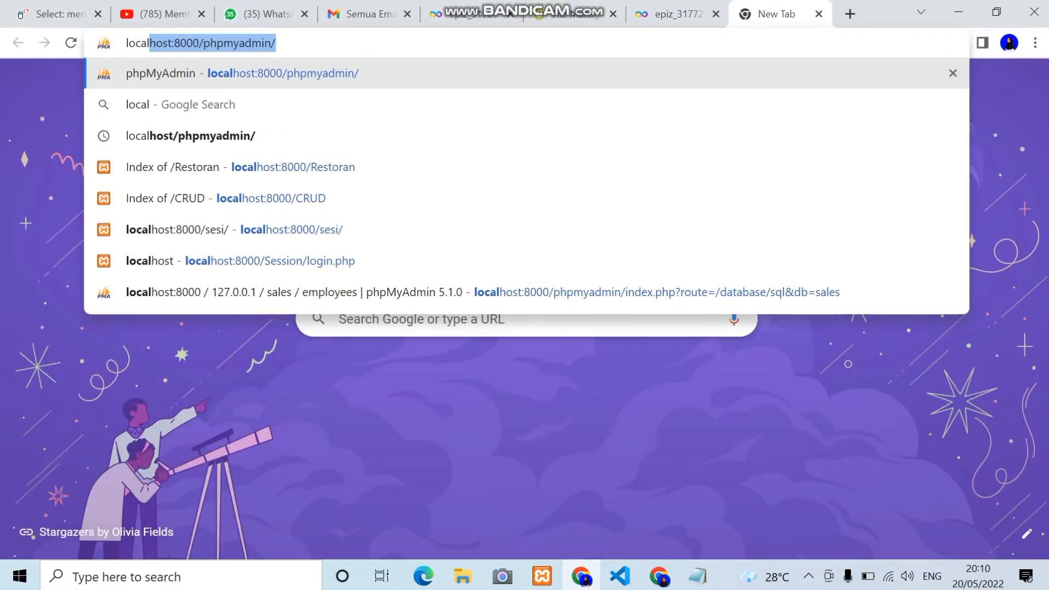
pyautogui.press('Right')
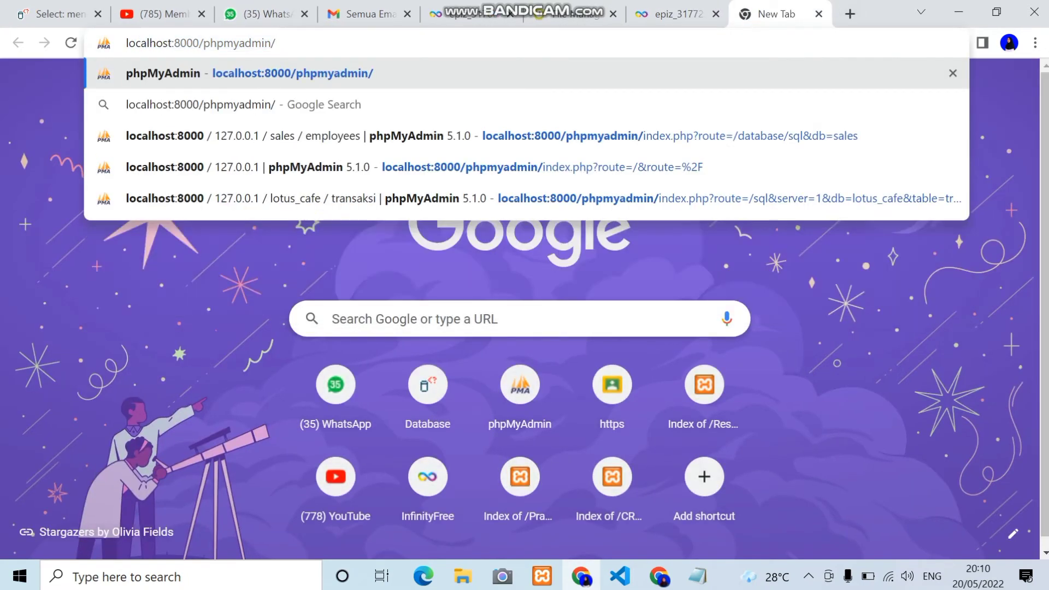
pyautogui.press('BackSpace')
pyautogui.press('BackSpace')
pyautogui.press('BackSpace')
pyautogui.press('BackSpace')
pyautogui.press('BackSpace')
pyautogui.press('BackSpace')
pyautogui.press('BackSpace')
pyautogui.press('BackSpace')
pyautogui.press('BackSpace')
pyautogui.press('BackSpace')
pyautogui.press('BackSpace')
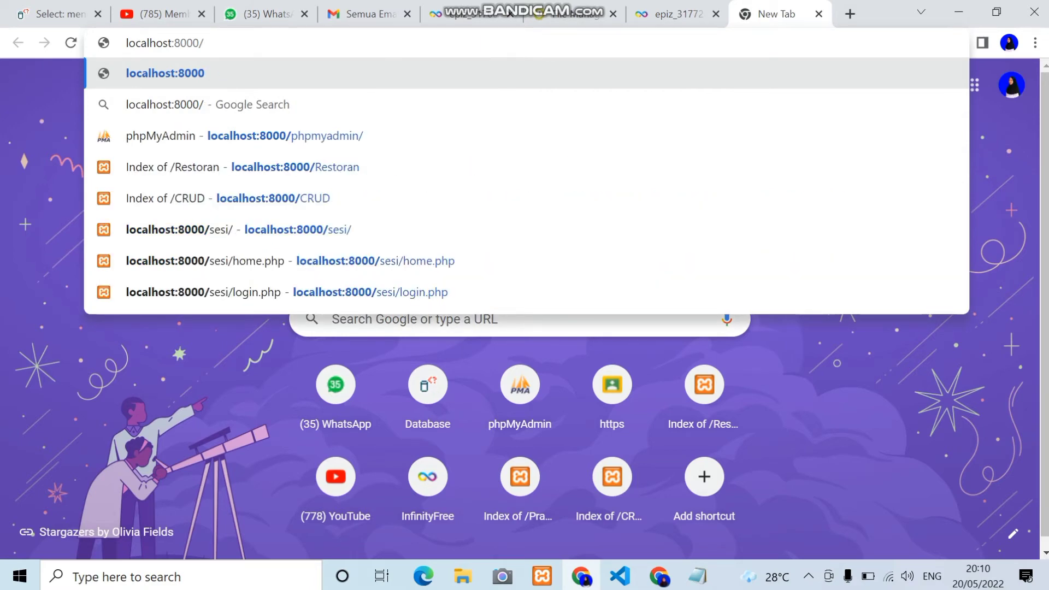
pyautogui.write('iupload')
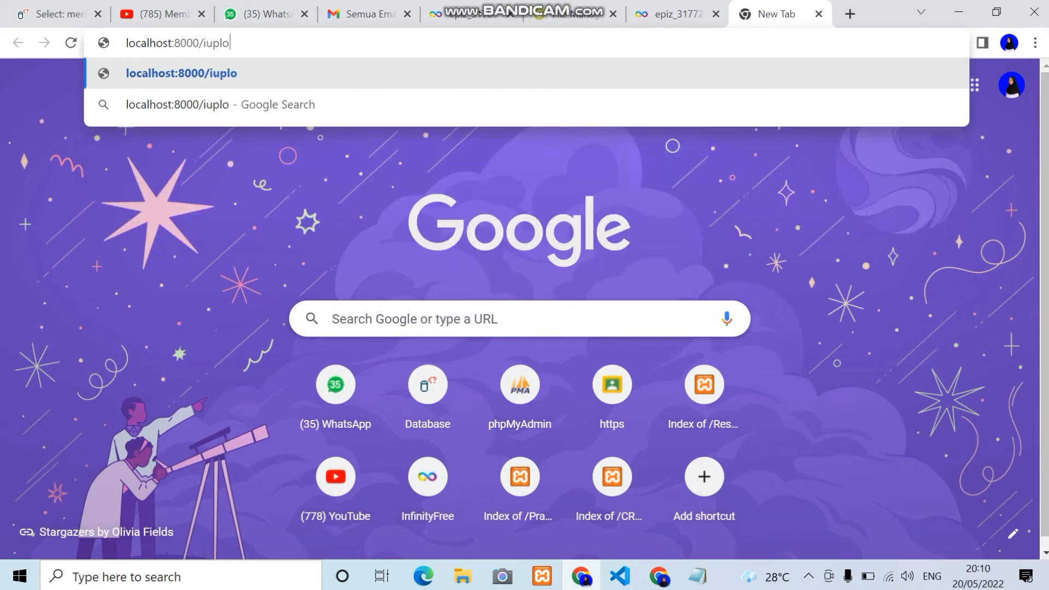
pyautogui.press('BackSpace')
pyautogui.press('BackSpace')
pyautogui.press('BackSpace')
pyautogui.press('BackSpace')
pyautogui.press('BackSpace')
pyautogui.press('BackSpace')
pyautogui.press('BackSpace')
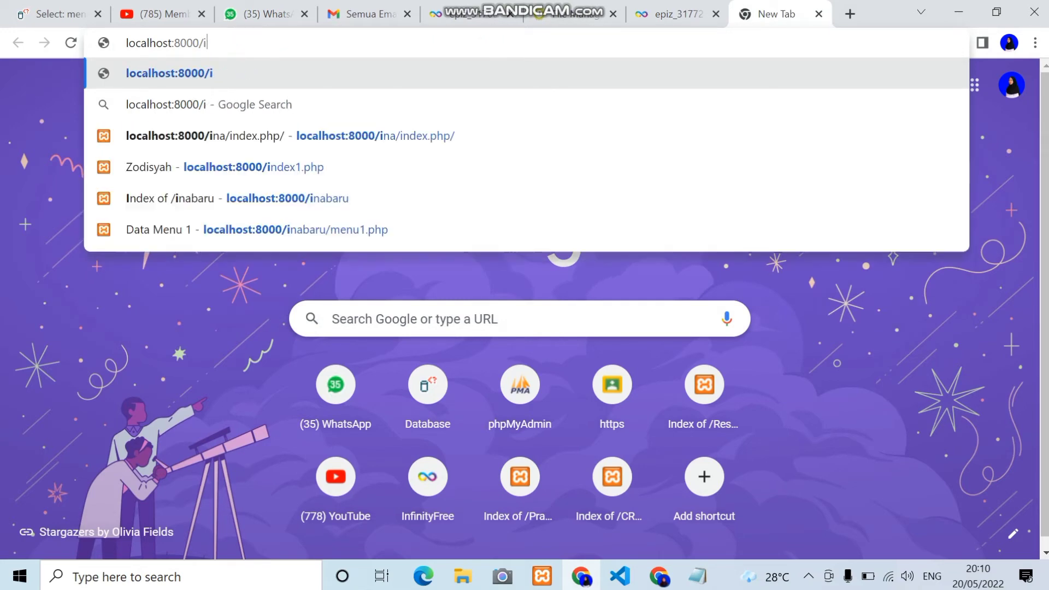
pyautogui.write('uplaod')
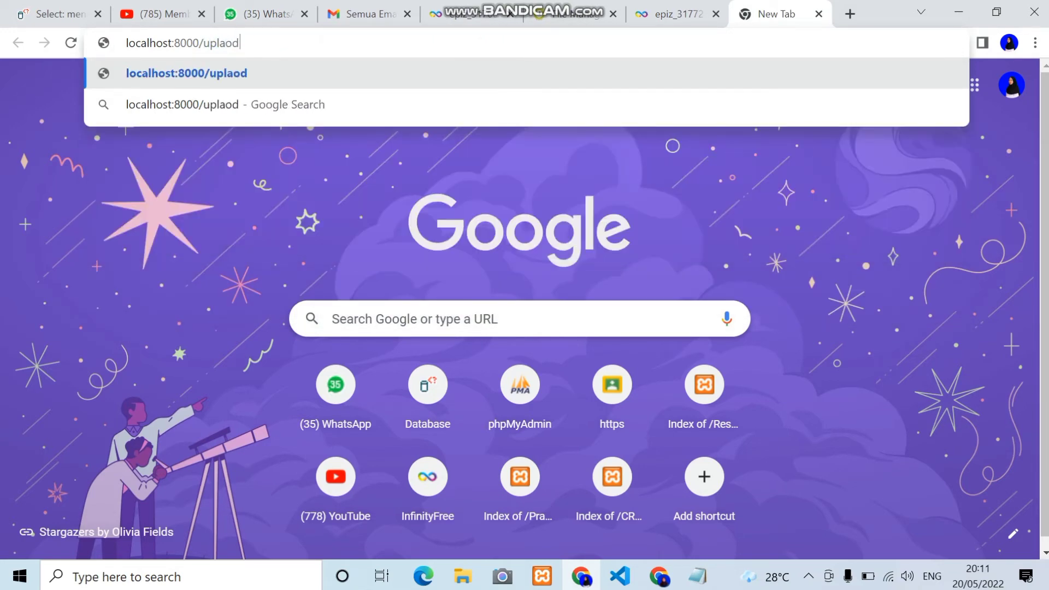
pyautogui.press('BackSpace')
pyautogui.press('BackSpace')
pyautogui.press('BackSpace')
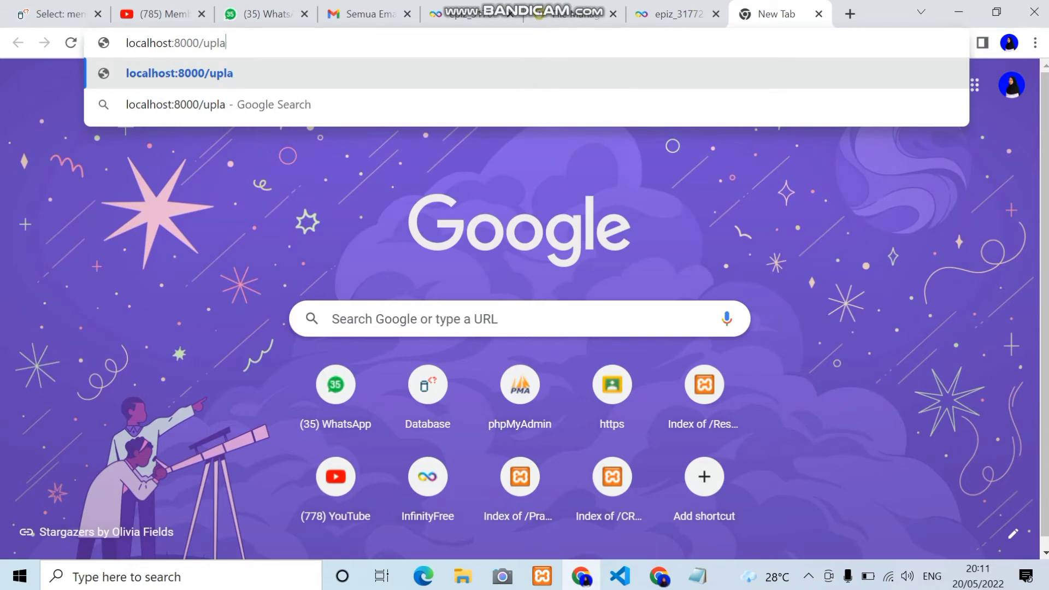
pyautogui.write('oad')
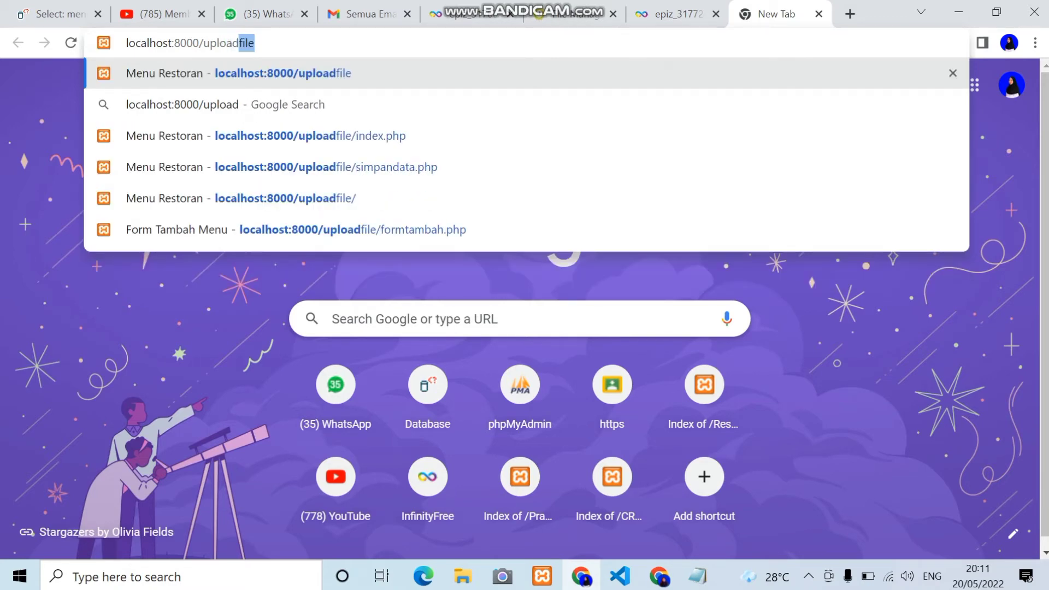
pyautogui.press('Return')
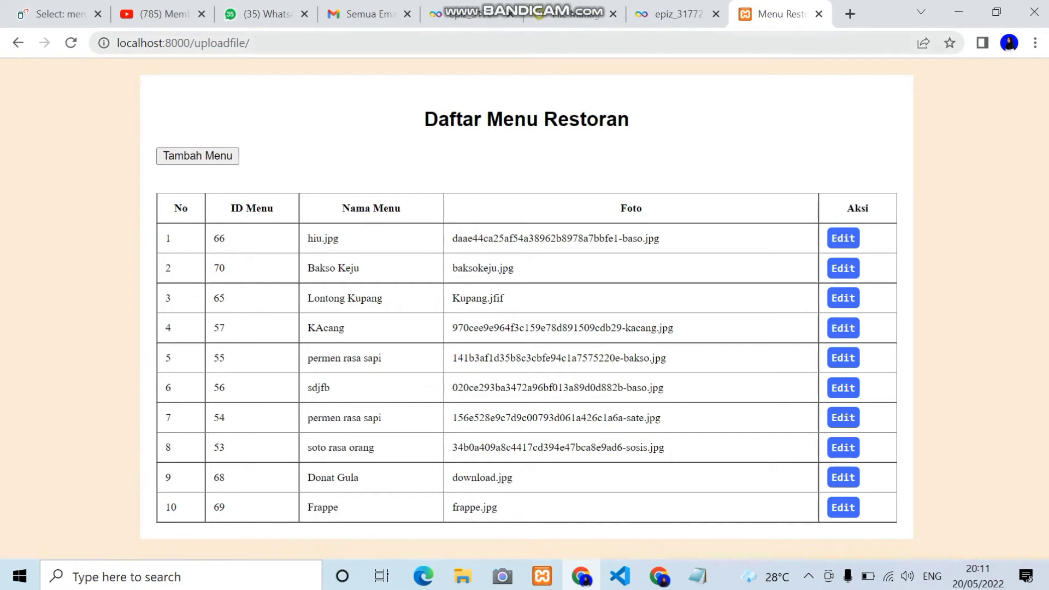
# Step: Check the remote htdocs folder in MonstaFTP for the PHP files, then return to the local menu
pyautogui.click(574, 14)
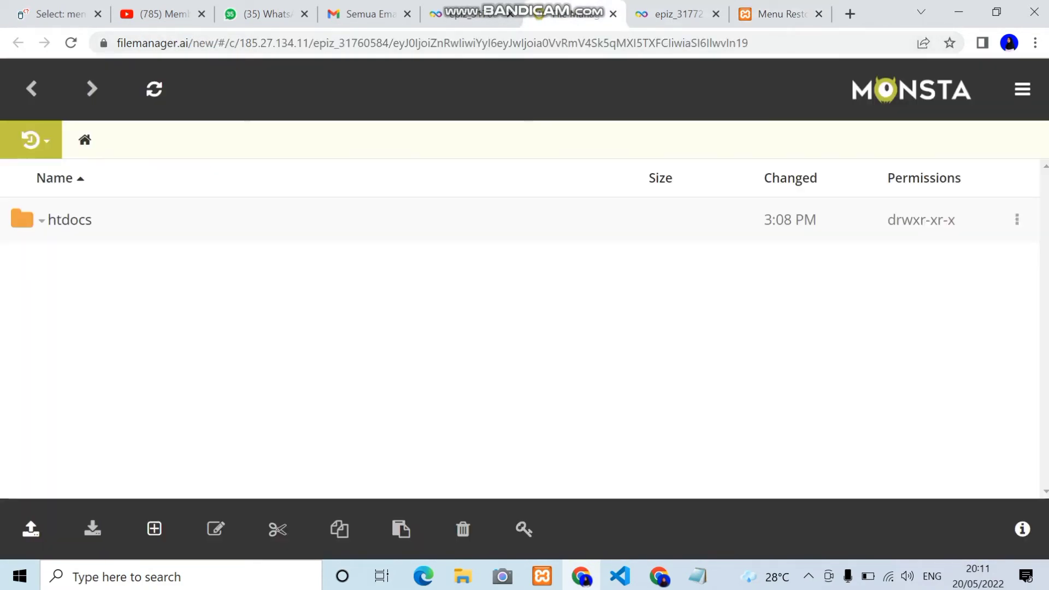
pyautogui.click(69, 220)
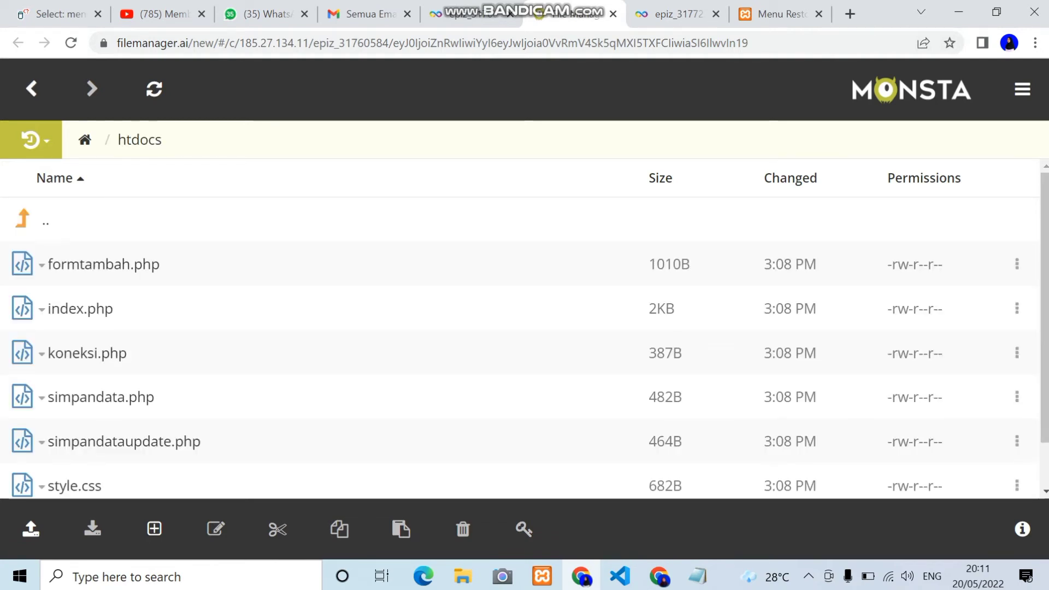
pyautogui.scroll(-1, 525, 335)
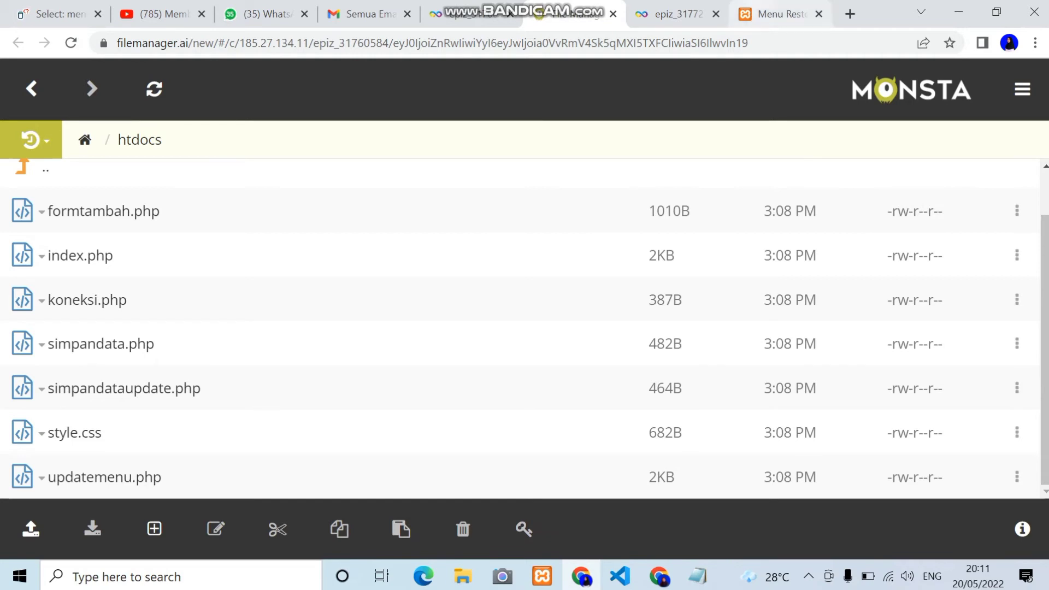
pyautogui.click(780, 15)
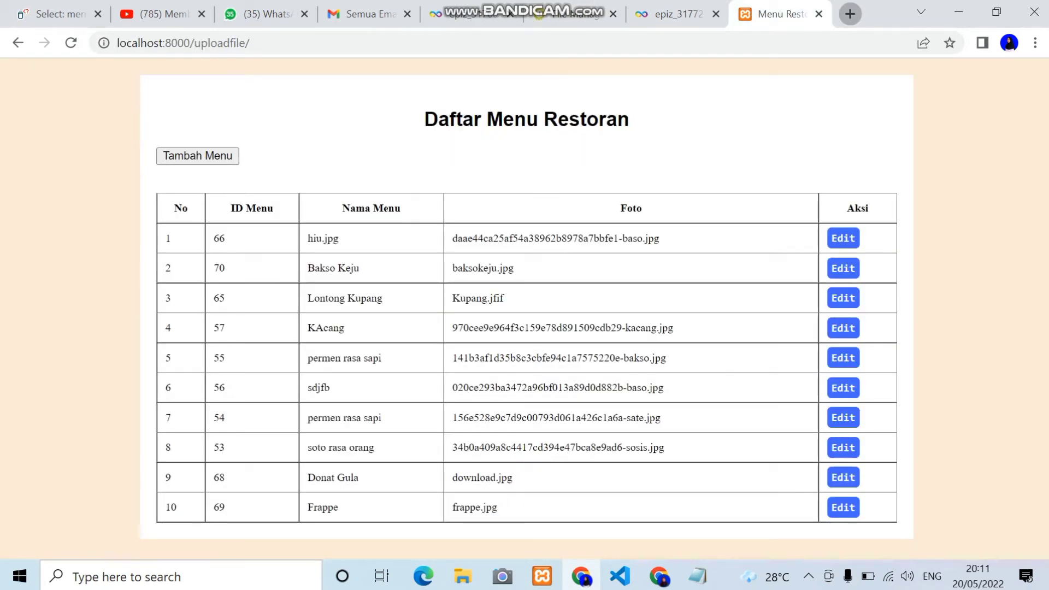
# Step: From the InfinityFree webmenu.epizy.com account page, open the webmenu.epizy.com site in a new tab
pyautogui.click(850, 14)
pyautogui.click(604, 15)
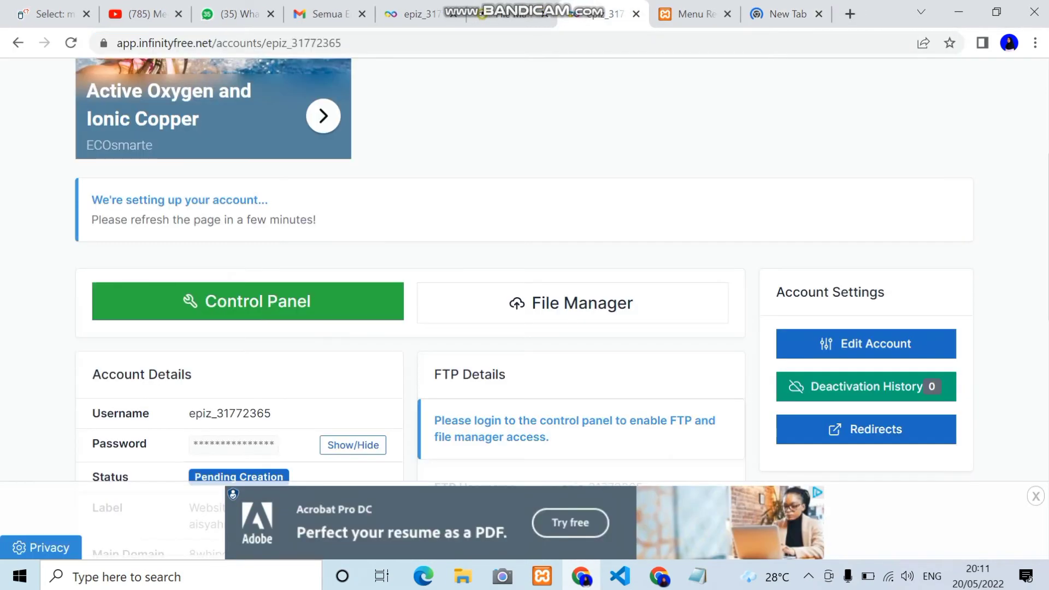
pyautogui.click(409, 15)
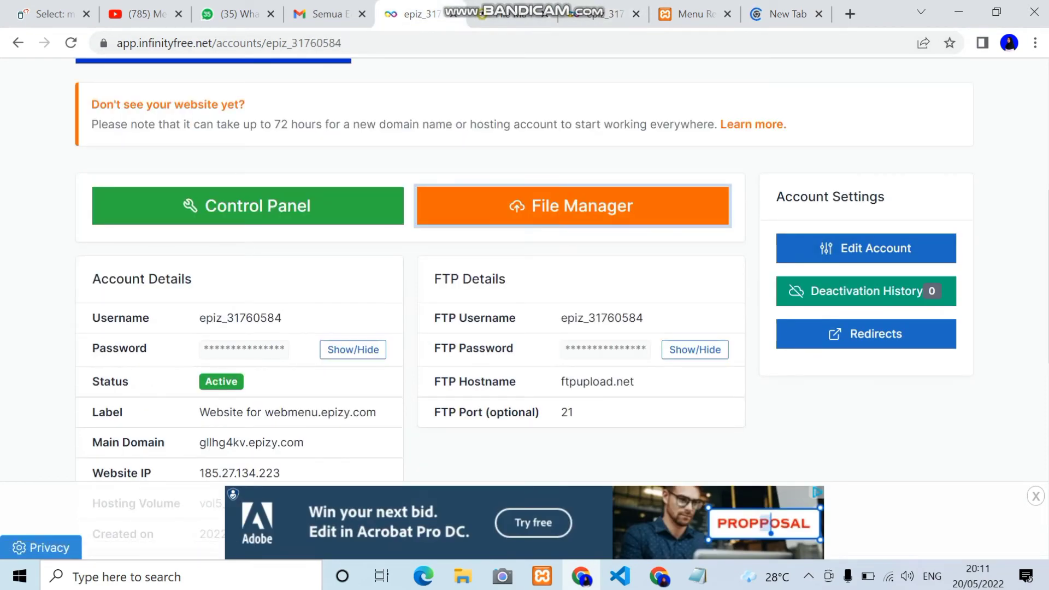
pyautogui.scroll(-3, 518, 306)
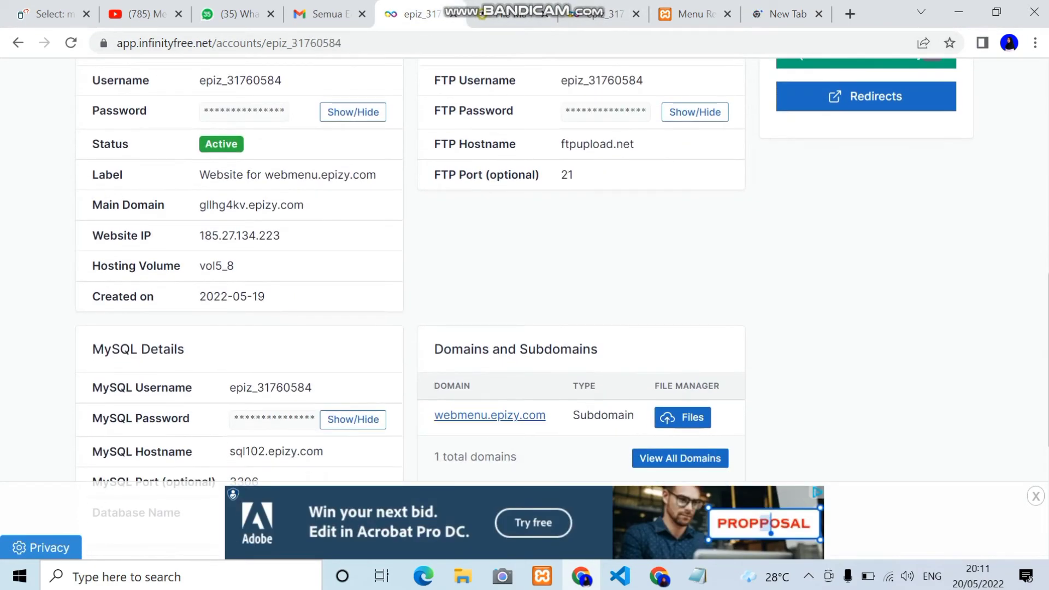
pyautogui.click(489, 415)
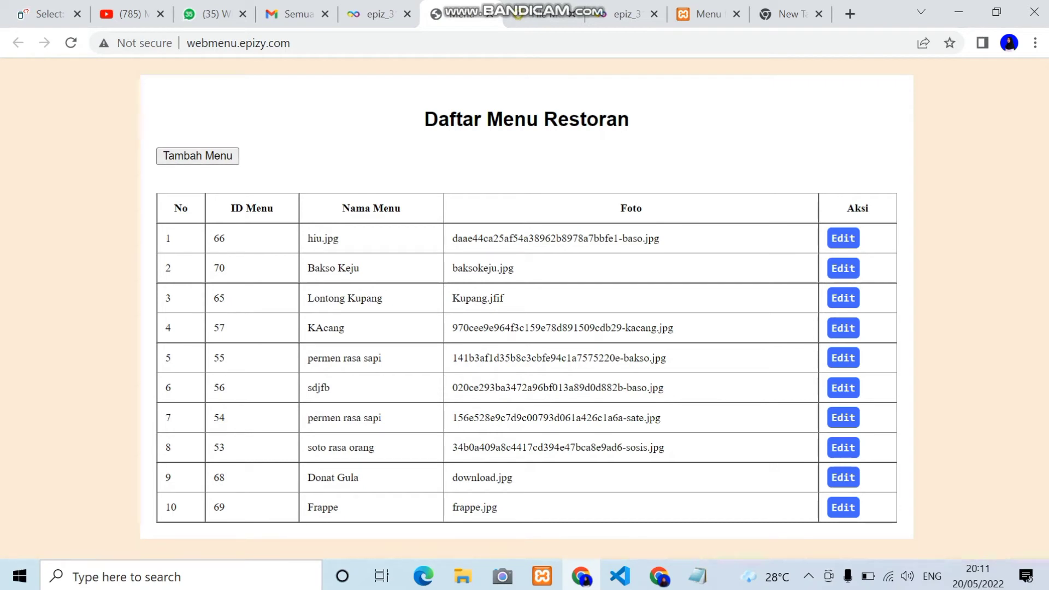
# Step: Highlight the live webmenu.epizy.com address, then compare it with the local localhost:8000/uploadfile menu
pyautogui.click(295, 42)
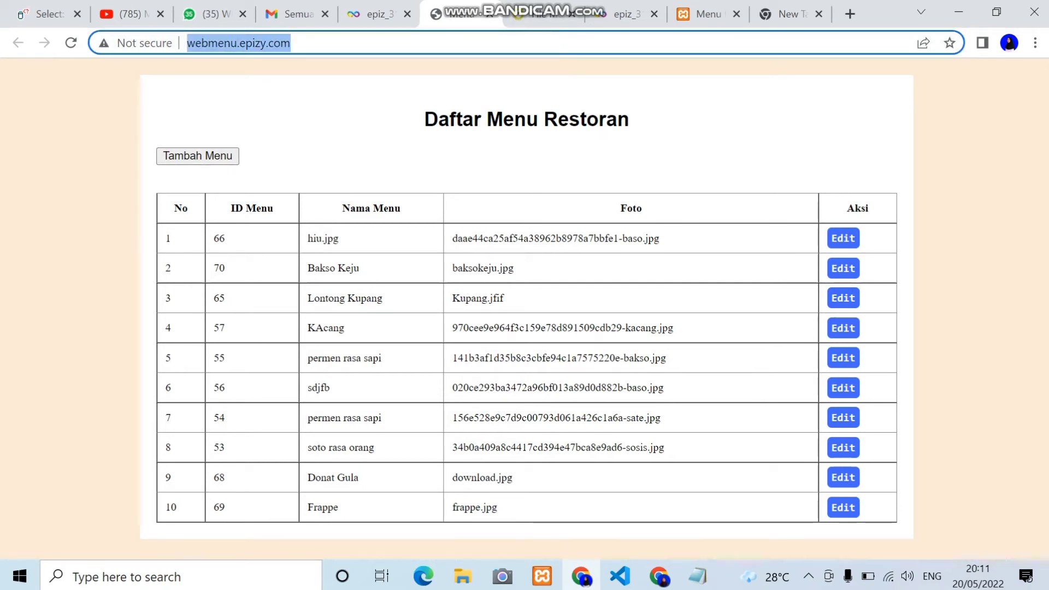
pyautogui.click(295, 43)
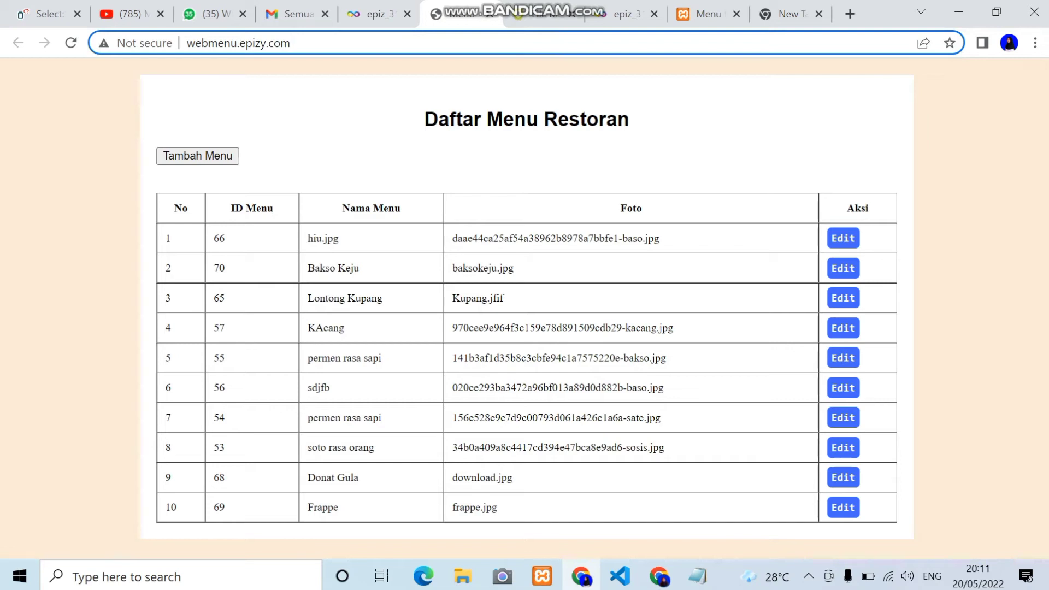
pyautogui.moveTo(292, 43)
pyautogui.mouseDown()
pyautogui.moveTo(187, 42)
pyautogui.moveTo(292, 43)
pyautogui.mouseUp()
pyautogui.click(708, 14)
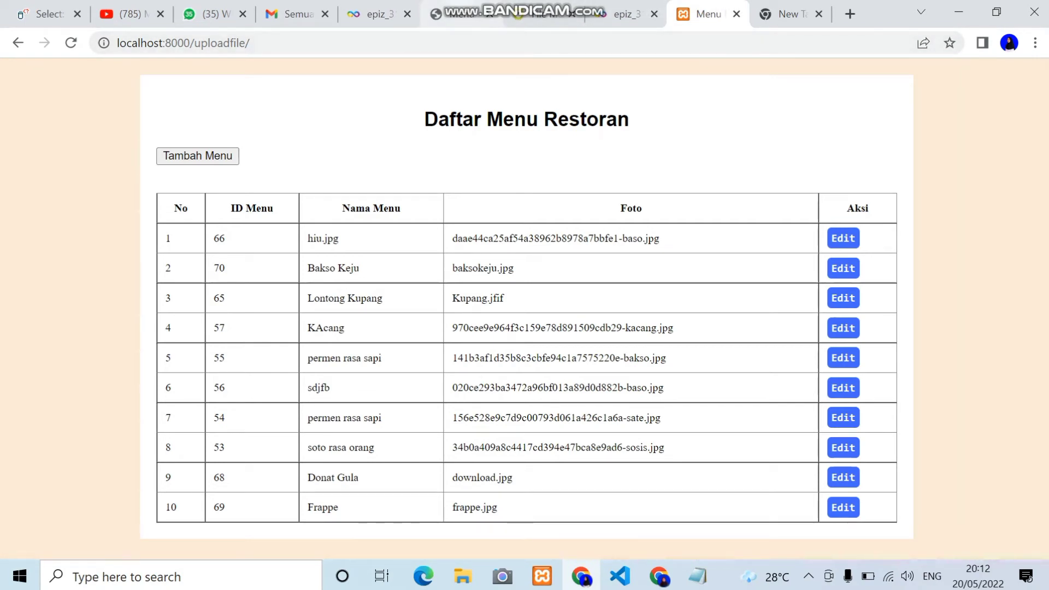
# Step: Search webmenu.epizy.com in the phone's Google app and open the live menu page
pyautogui.click(462, 14)
pyautogui.click(708, 14)
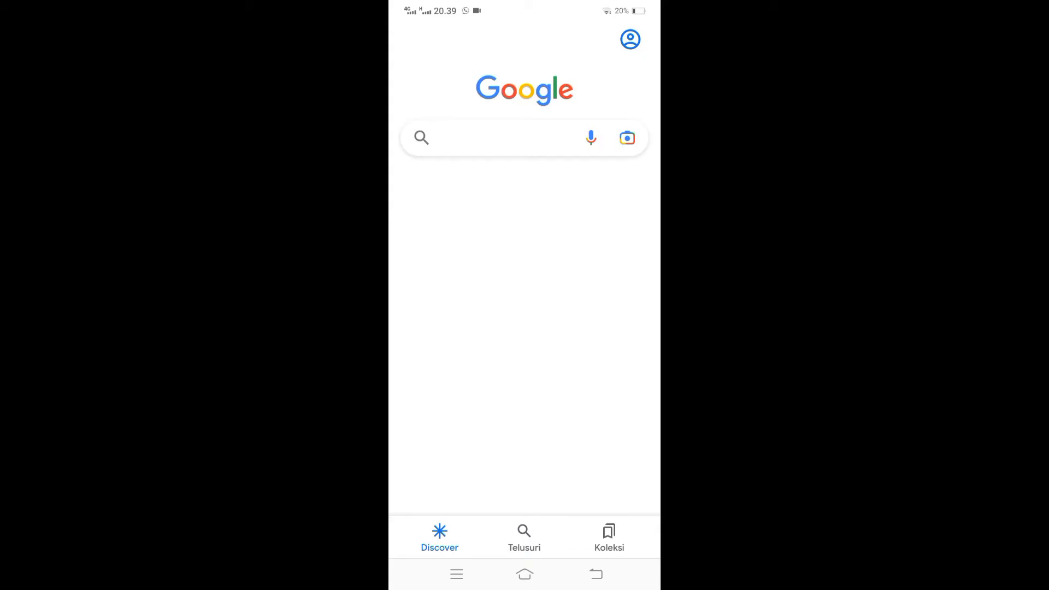
pyautogui.click(503, 138)
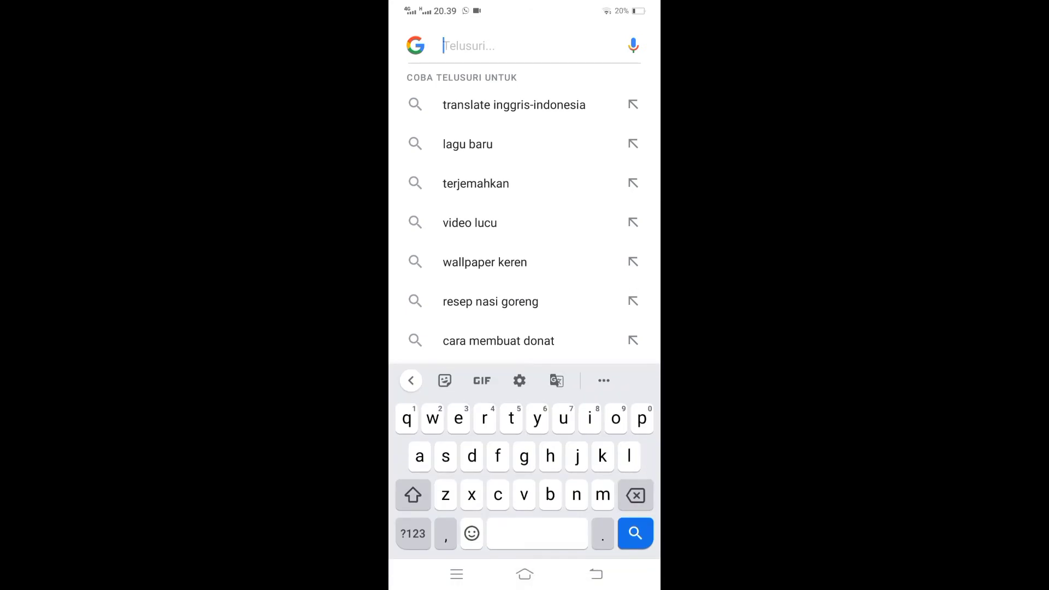
pyautogui.write('web')
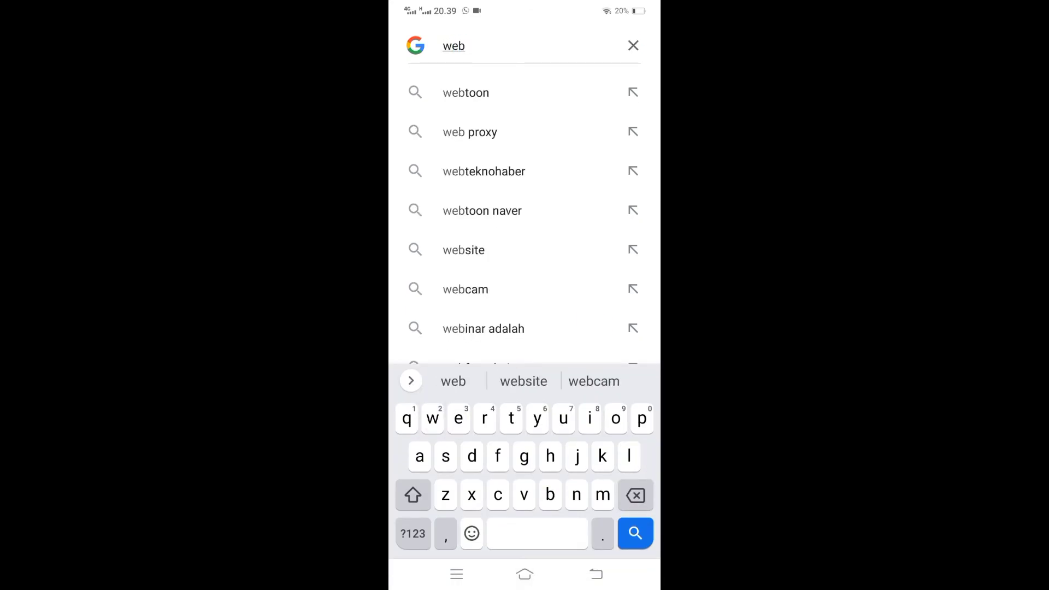
pyautogui.write('menu.epizy.')
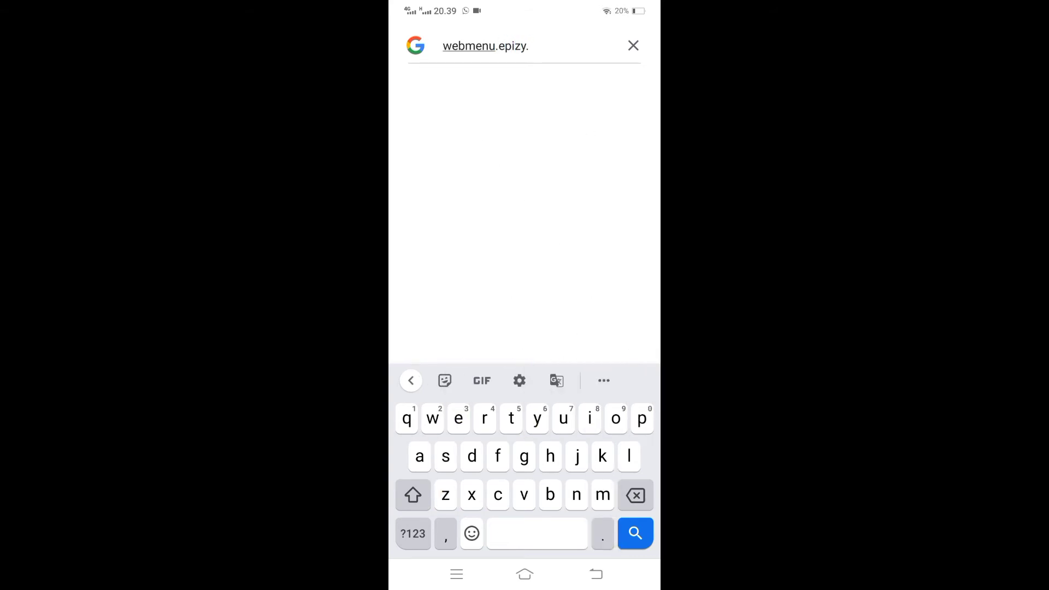
pyautogui.write('com')
pyautogui.click(635, 533)
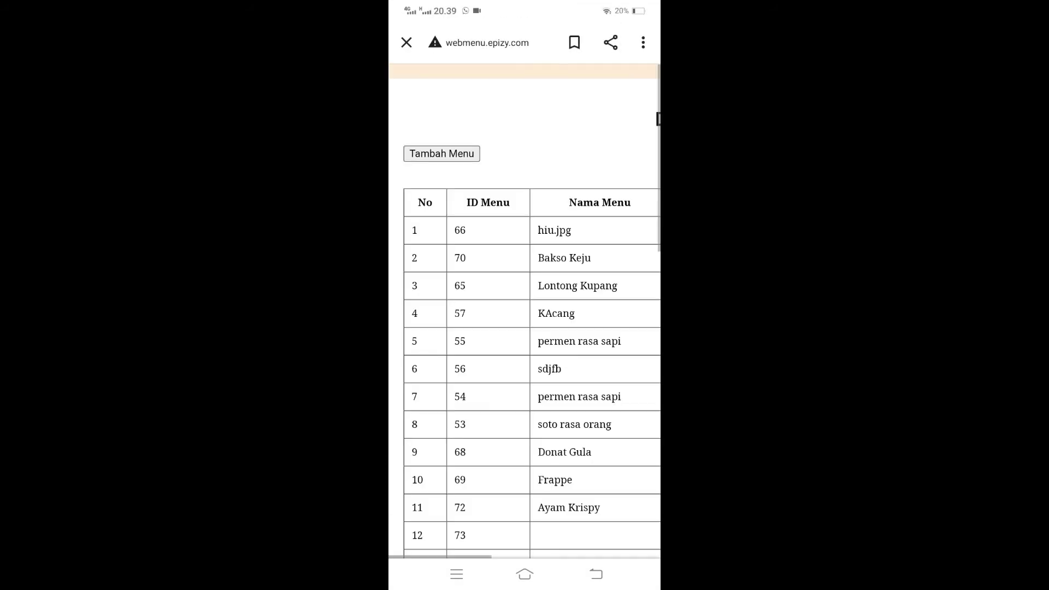
pyautogui.scroll(-5, 521, 316)
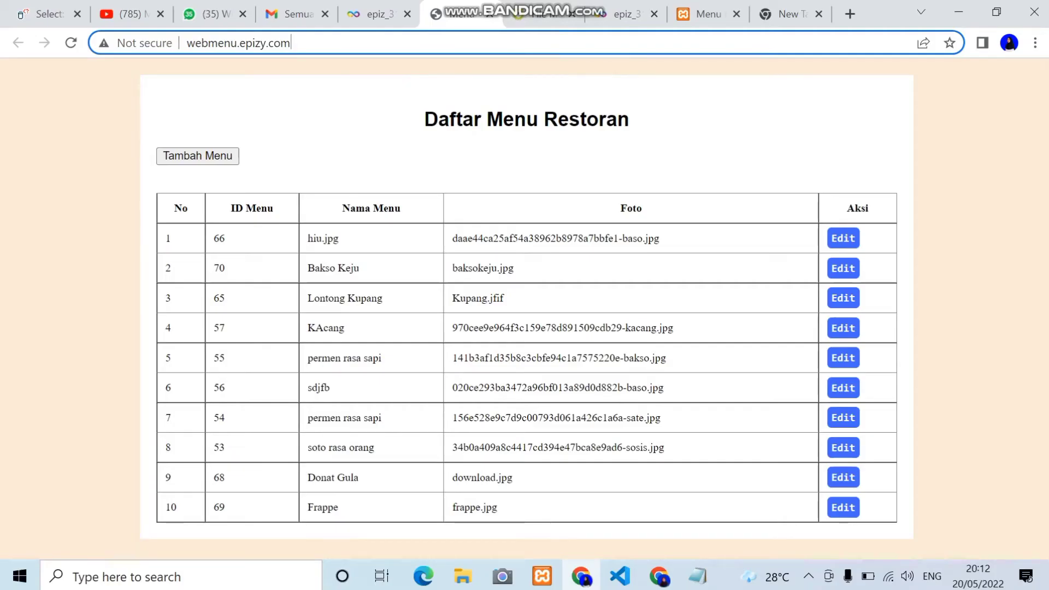
pyautogui.click(350, 157)
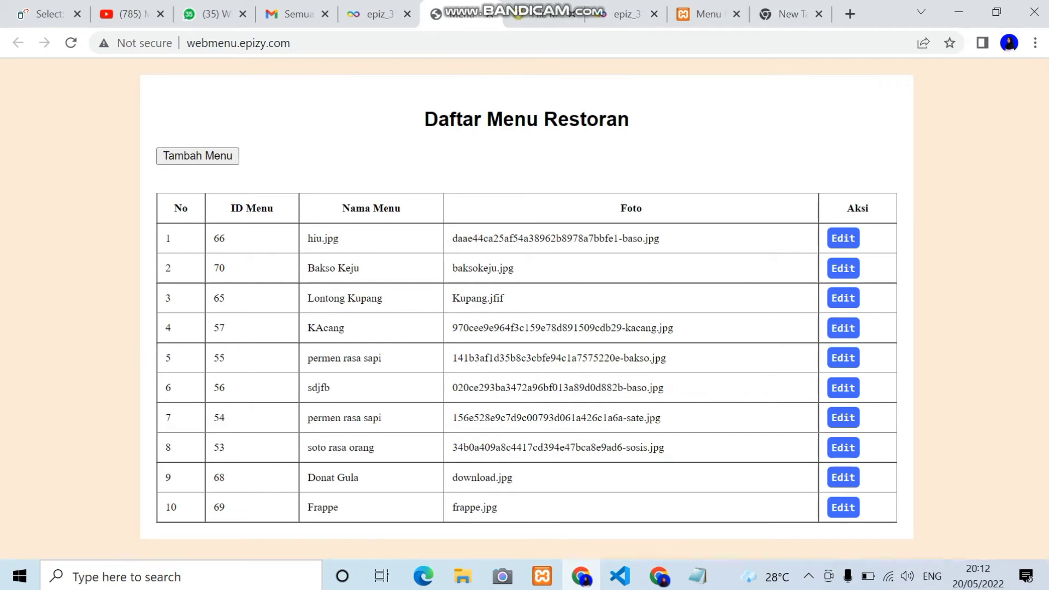
# Step: Reload the live webmenu.epizy.com menu page
pyautogui.click(706, 14)
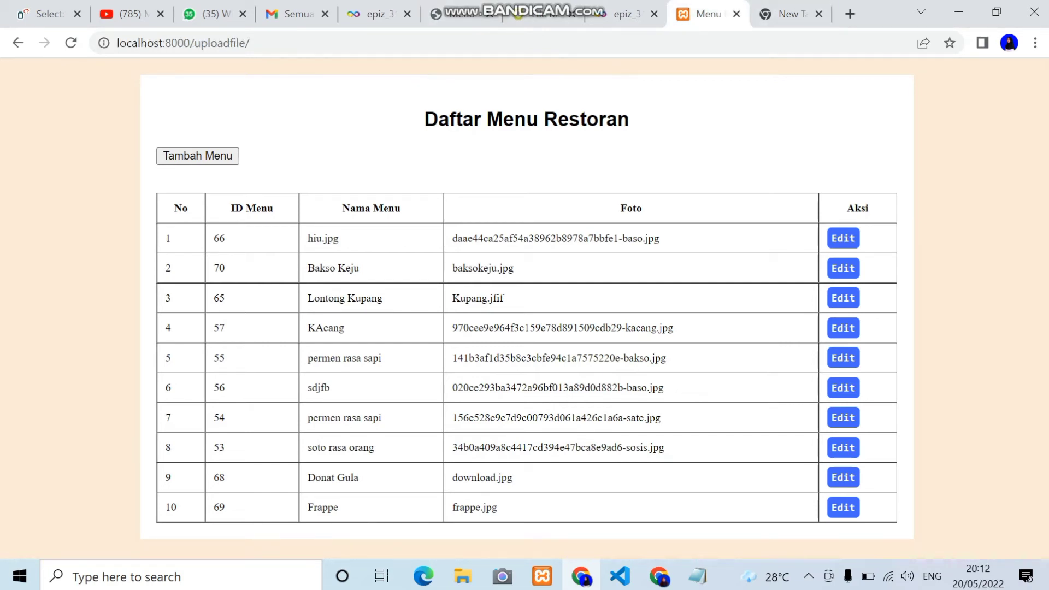
pyautogui.click(462, 14)
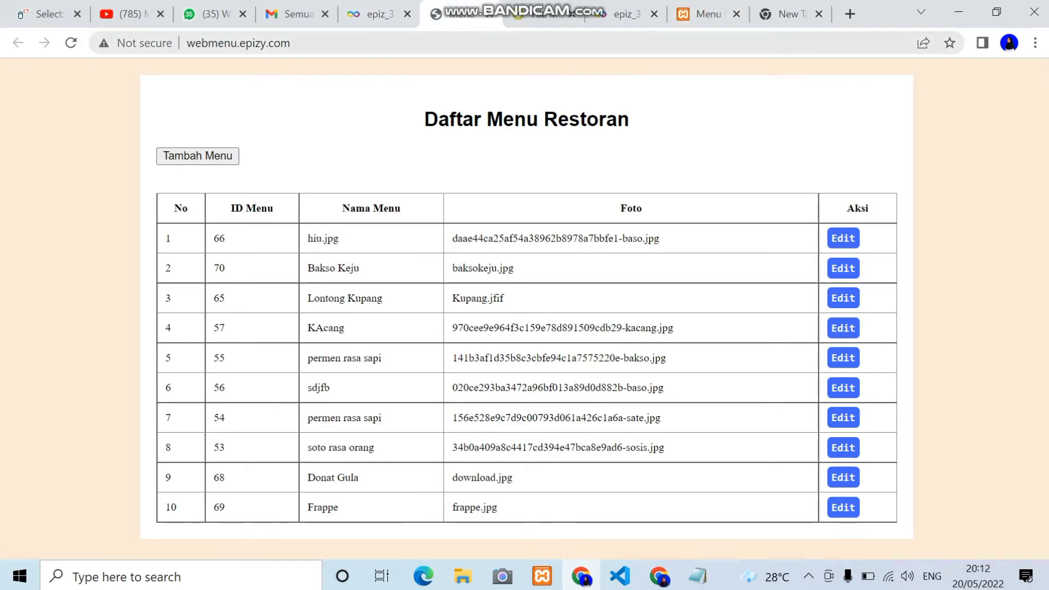
pyautogui.press('F5')
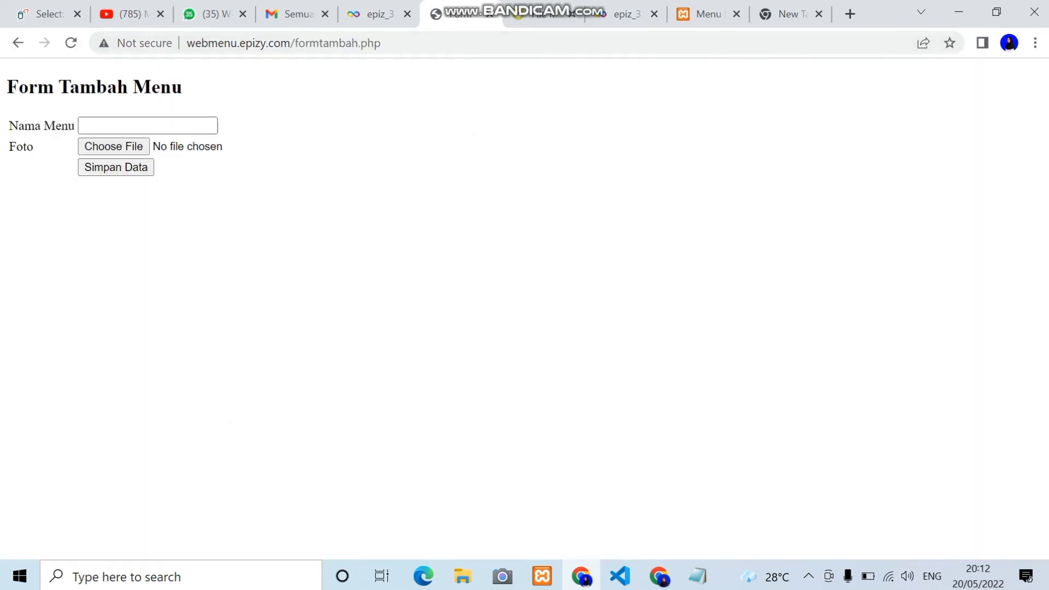
# Step: Add a new menu item named Kentucky with photo kentucky.jpg and save it
pyautogui.click(147, 126)
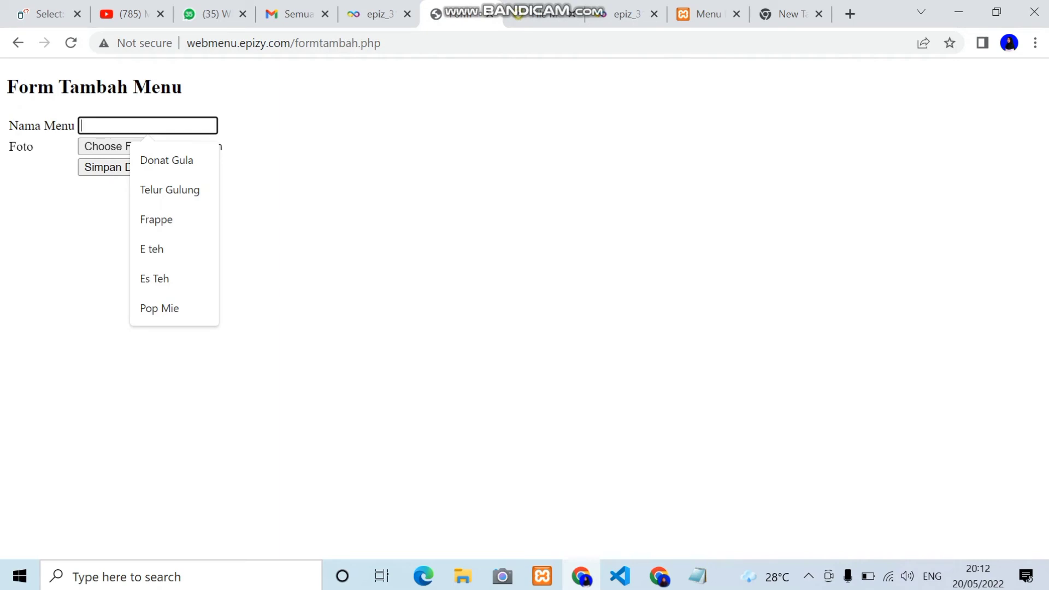
pyautogui.write('Kentu')
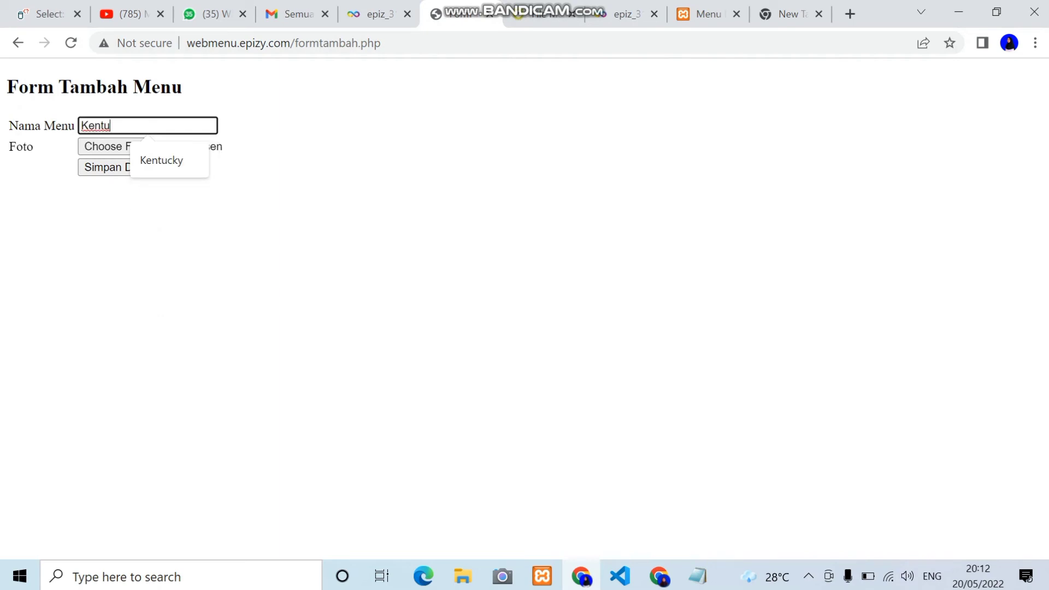
pyautogui.press('BackSpace')
pyautogui.press('Down')
pyautogui.press('Return')
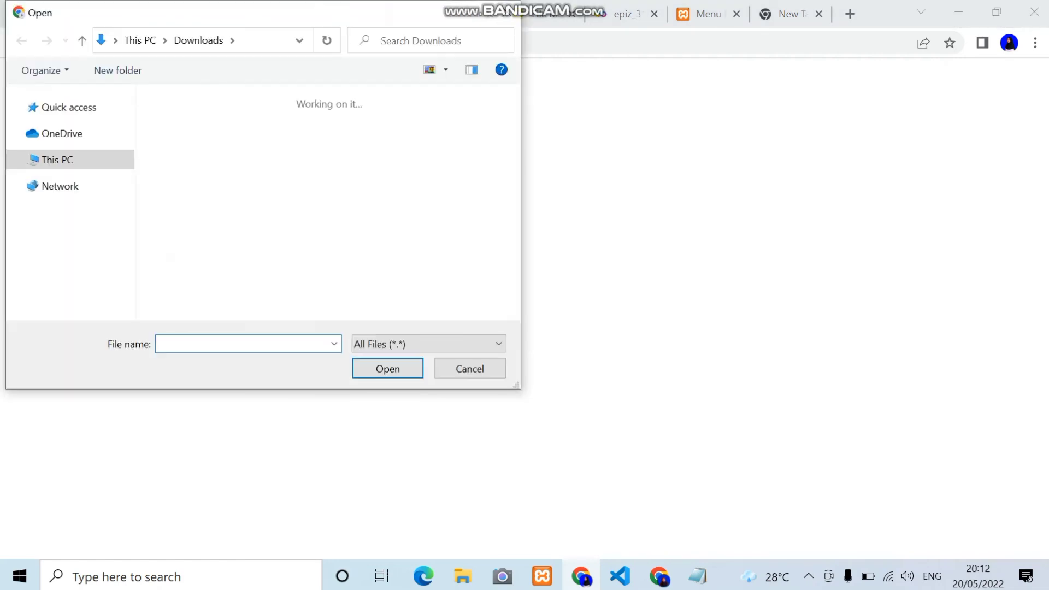
pyautogui.click(402, 203)
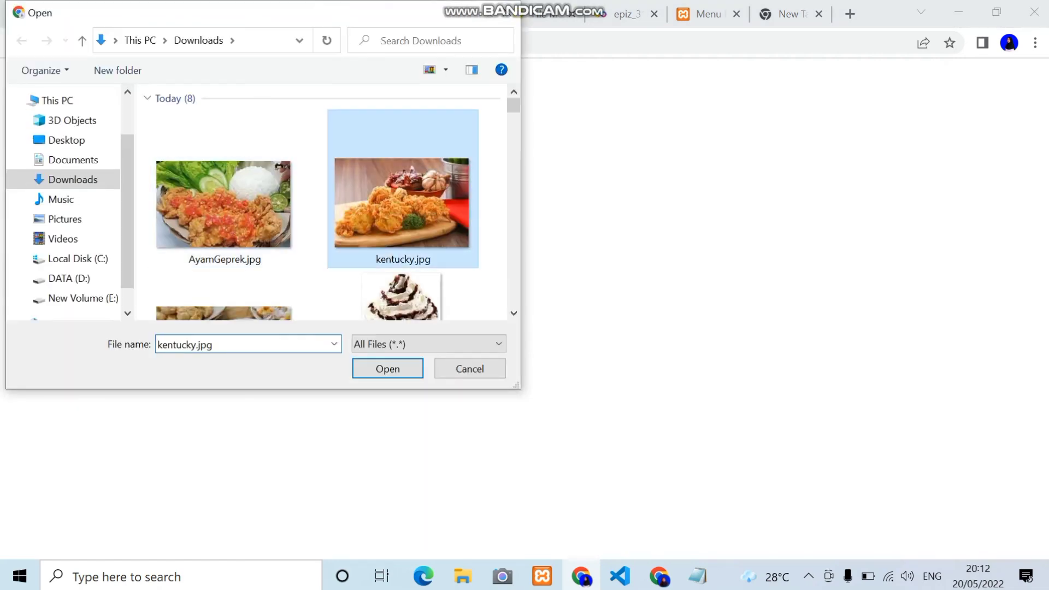
pyautogui.click(387, 369)
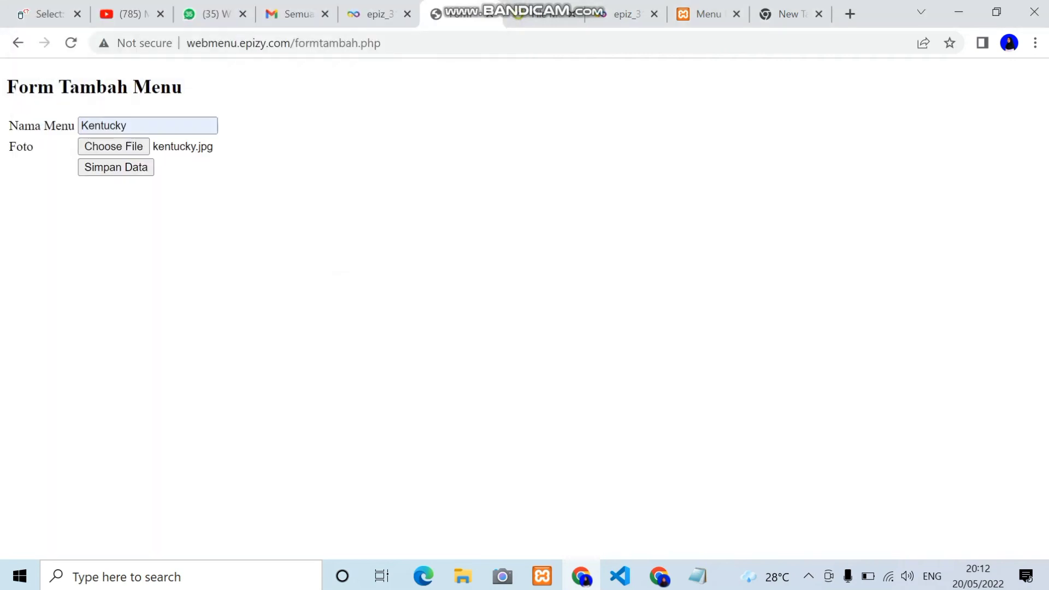
pyautogui.click(116, 167)
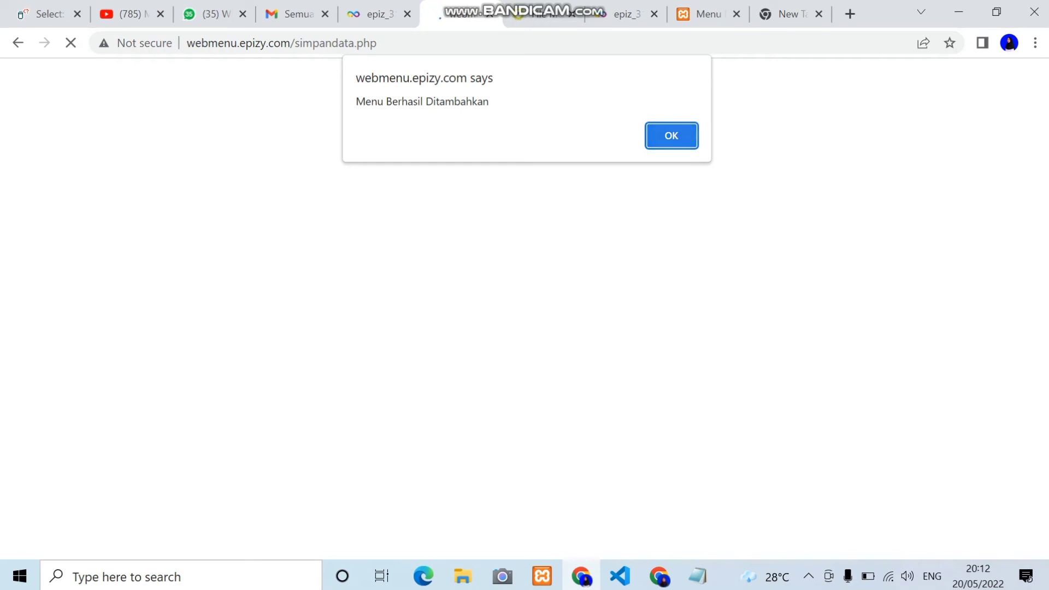
pyautogui.press('Return')
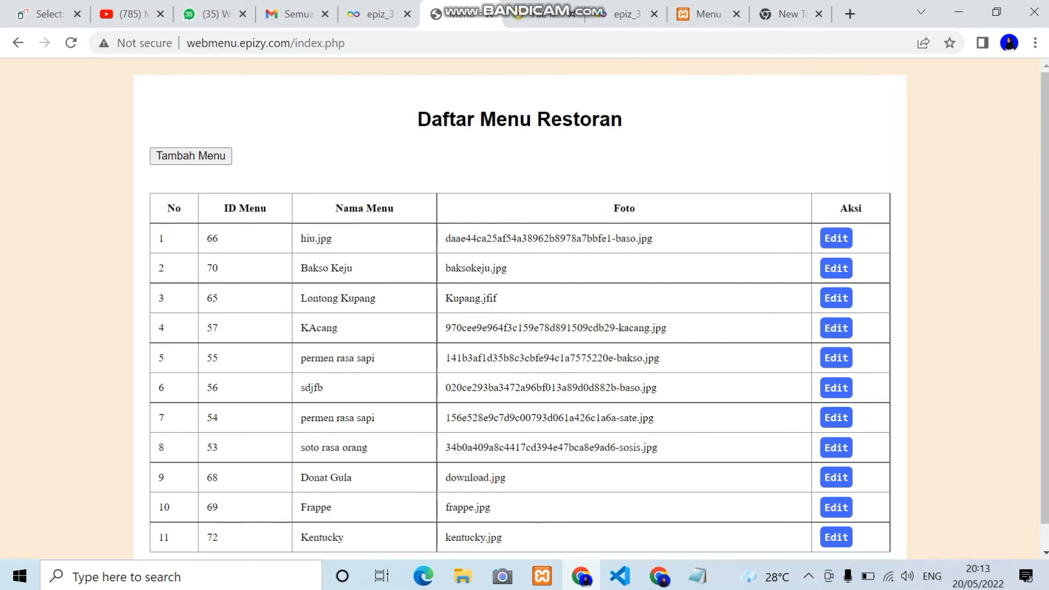
pyautogui.scroll(-1, 524, 306)
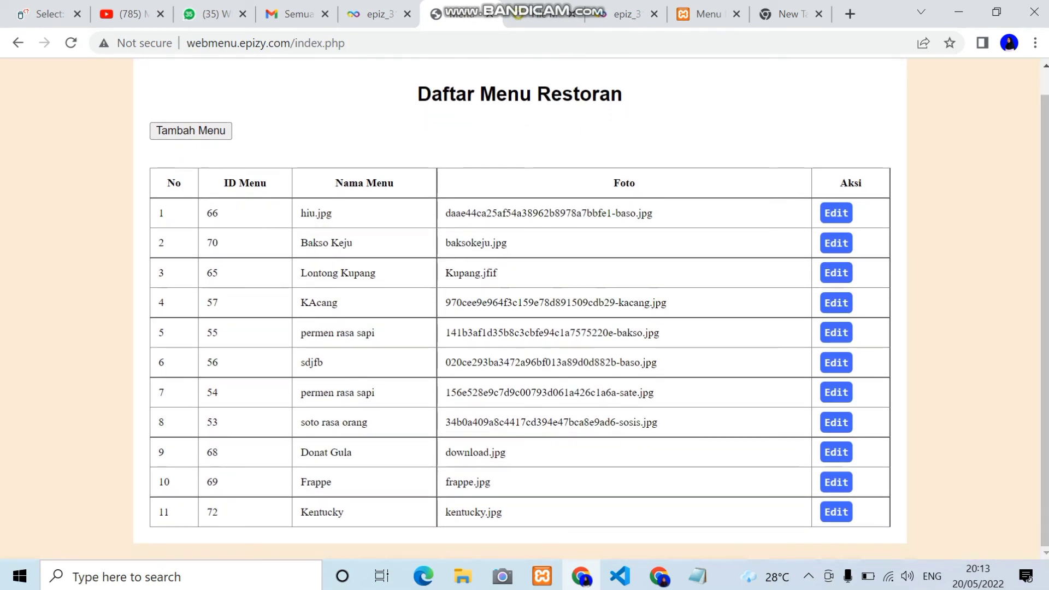
# Step: Rename item 11 (ID 72) from Kentucky to Ayam Krispy, reattaching kentucky.jpg, and update it
pyautogui.click(836, 512)
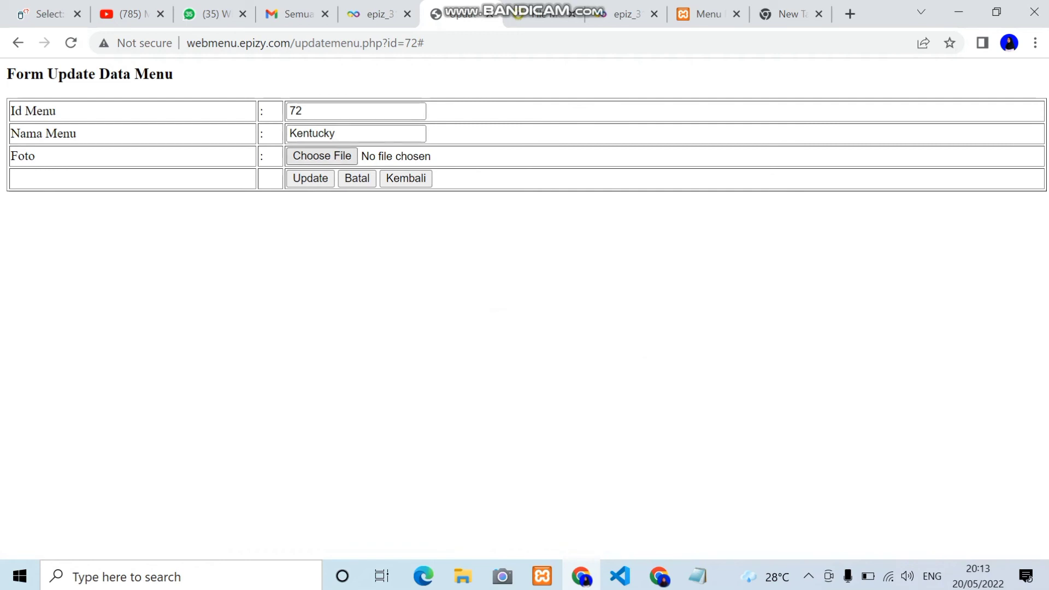
pyautogui.moveTo(344, 134); pyautogui.dragTo(288, 134)
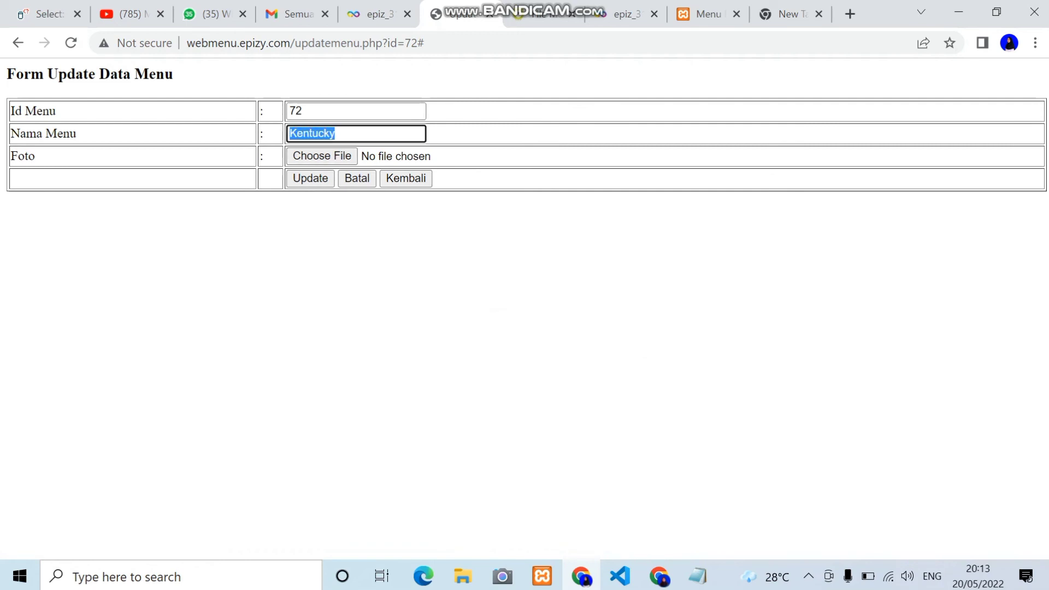
pyautogui.write('Ayam Krispi')
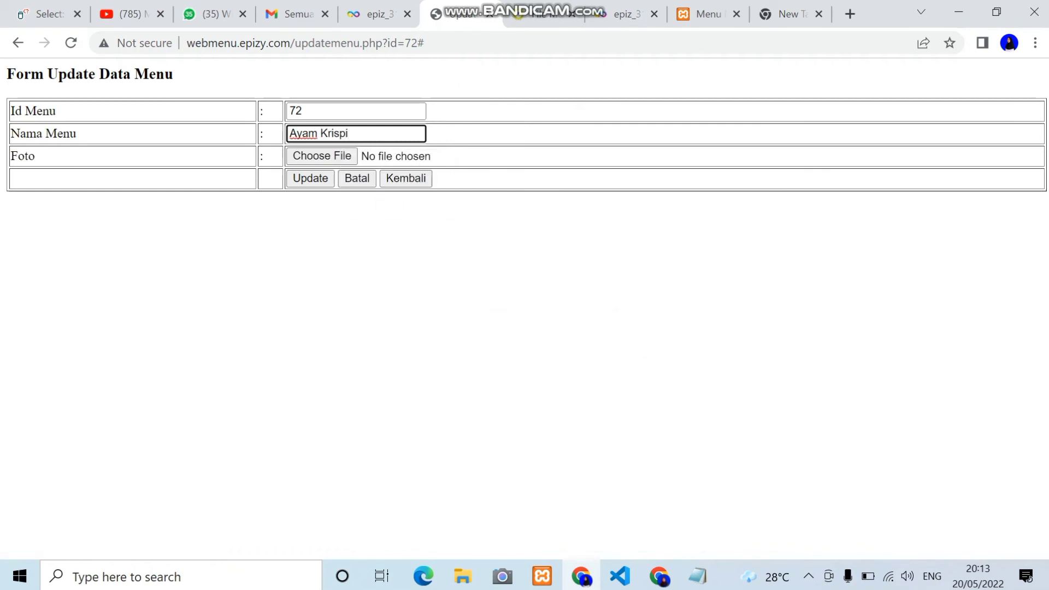
pyautogui.press('BackSpace')
pyautogui.write('y')
pyautogui.click(321, 156)
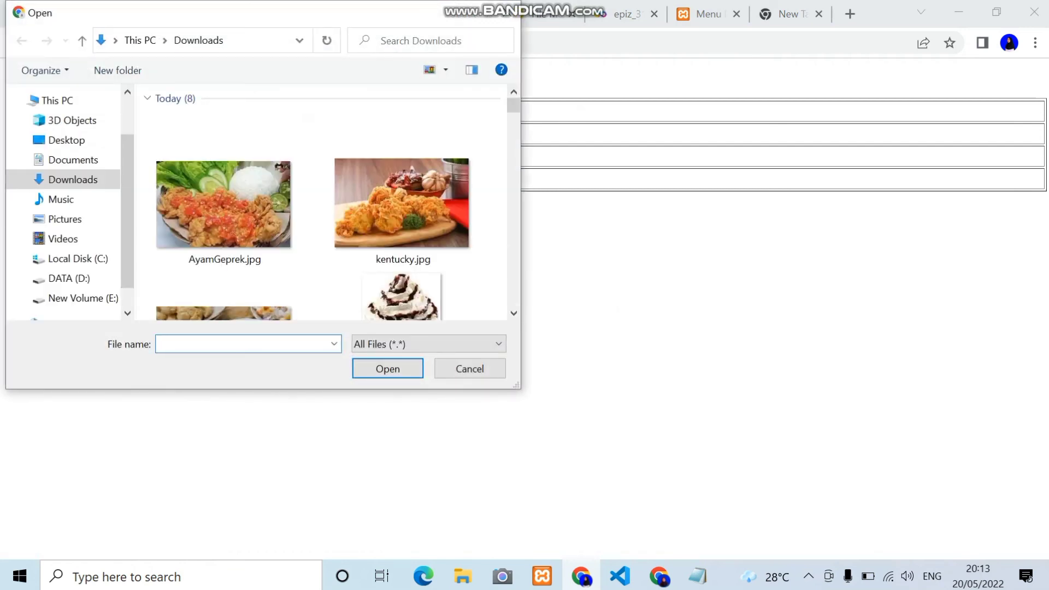
pyautogui.click(403, 203)
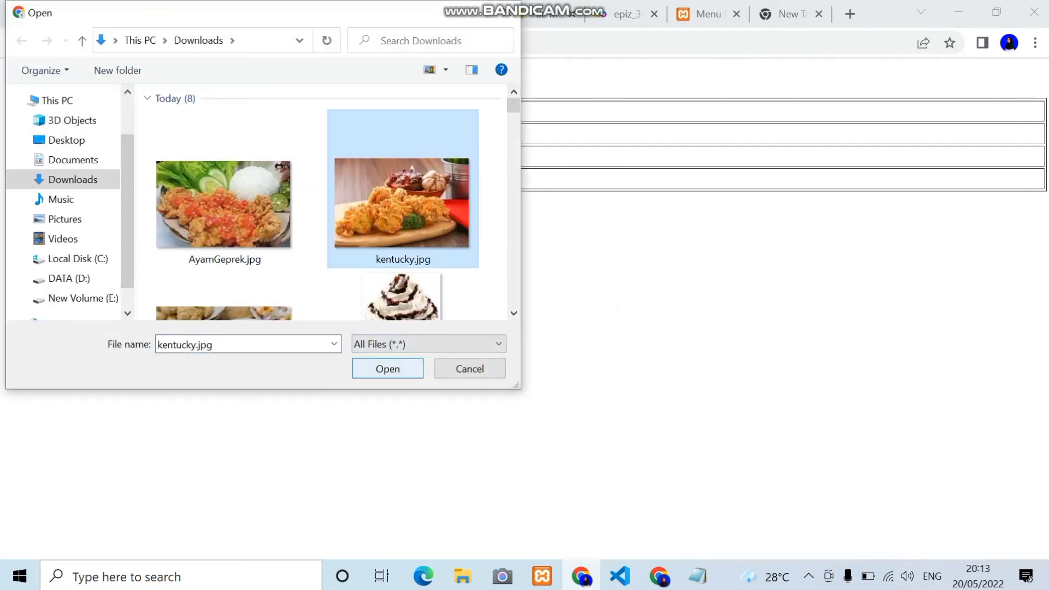
pyautogui.click(388, 368)
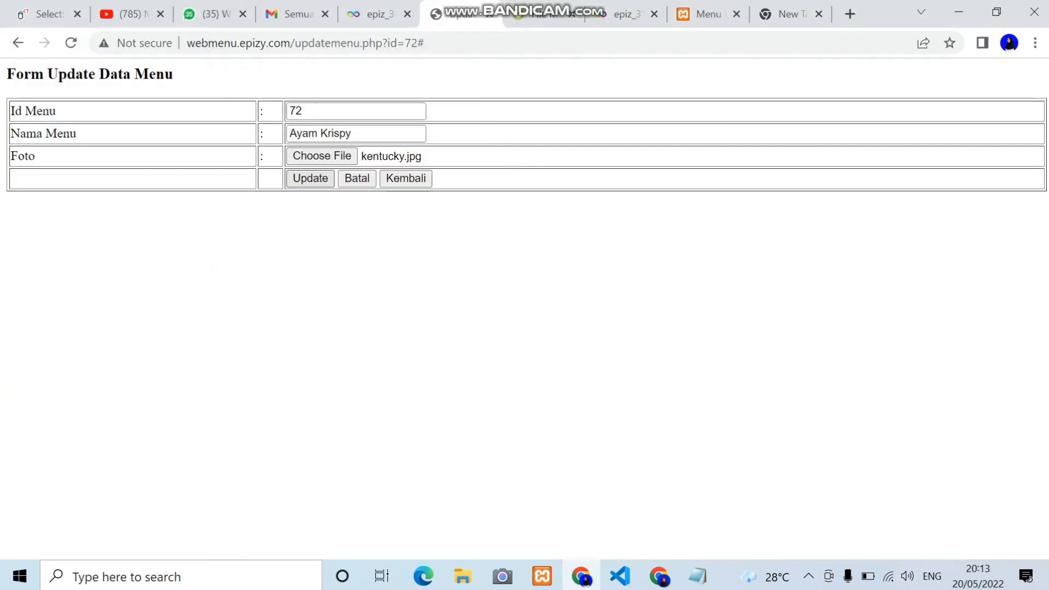
pyautogui.click(310, 178)
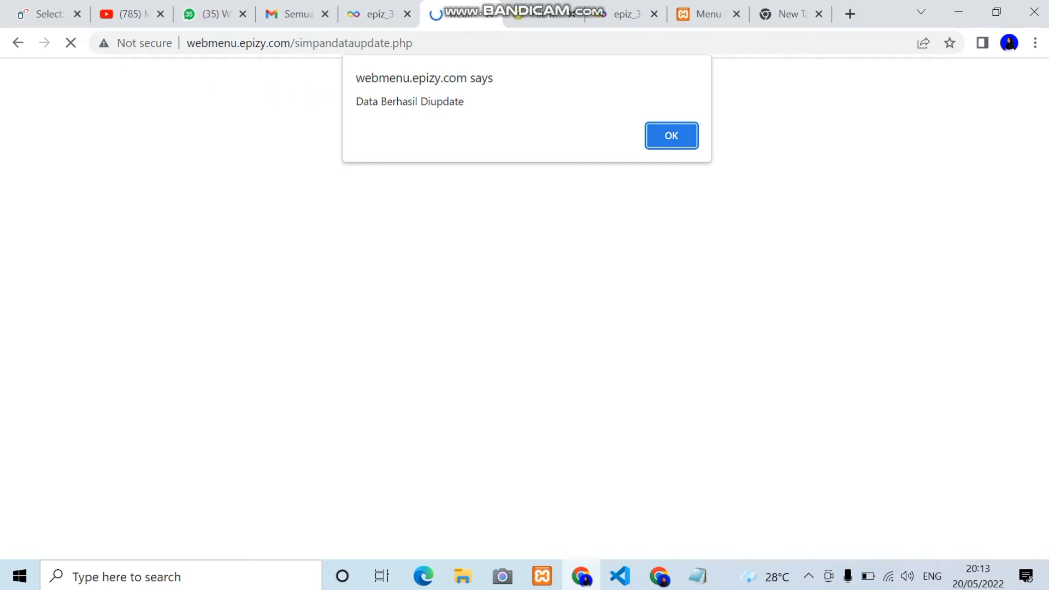
pyautogui.press('Return')
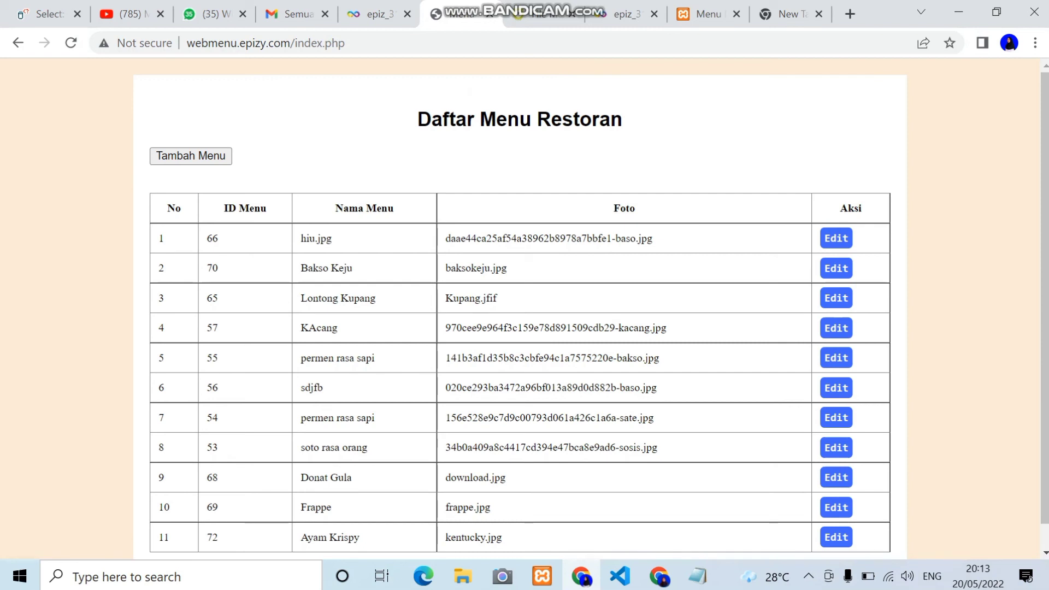
# Step: Inspect row 11's kentucky.jpg file name, then switch to the Adminer menu1 table
pyautogui.moveTo(501, 537); pyautogui.dragTo(444, 537)
pyautogui.click(453, 537)
pyautogui.scroll(-1, 453, 537)
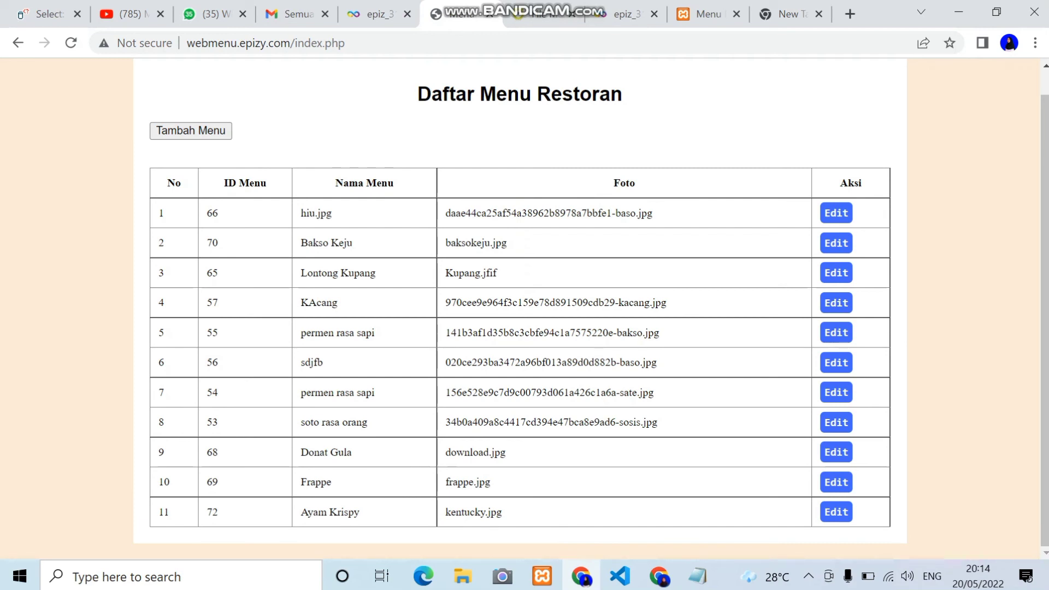
pyautogui.click(48, 14)
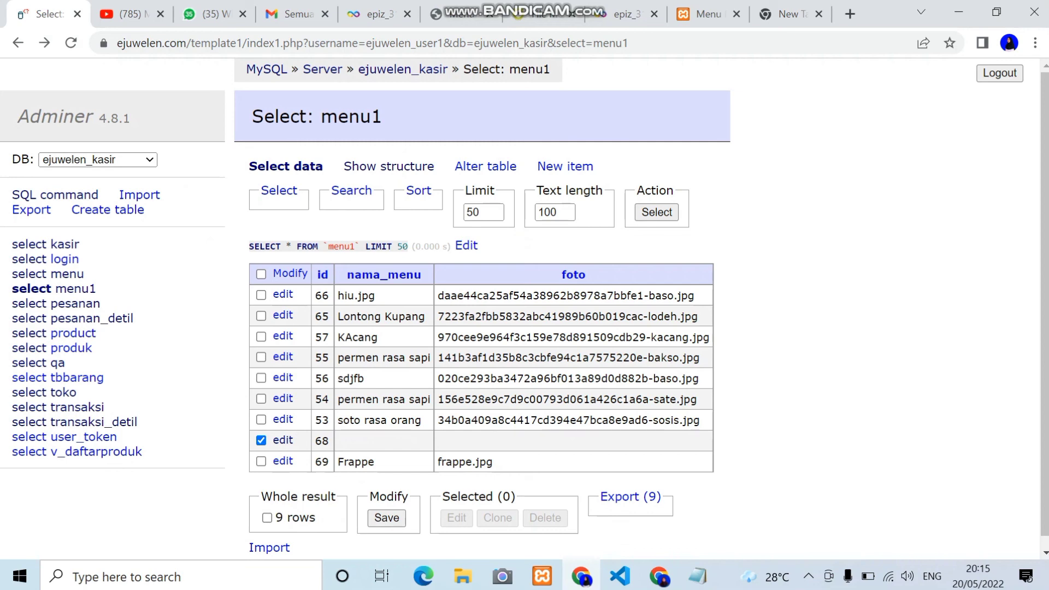
# Step: Visit the file manager and webmenu.epizy.com account tabs and highlight the example database name
pyautogui.click(546, 14)
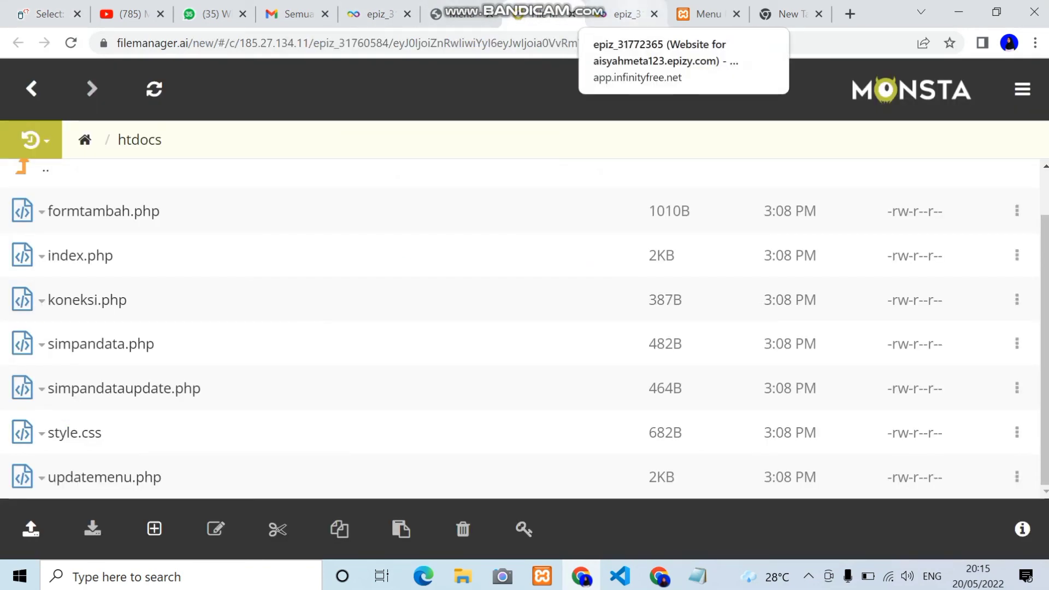
pyautogui.click(625, 14)
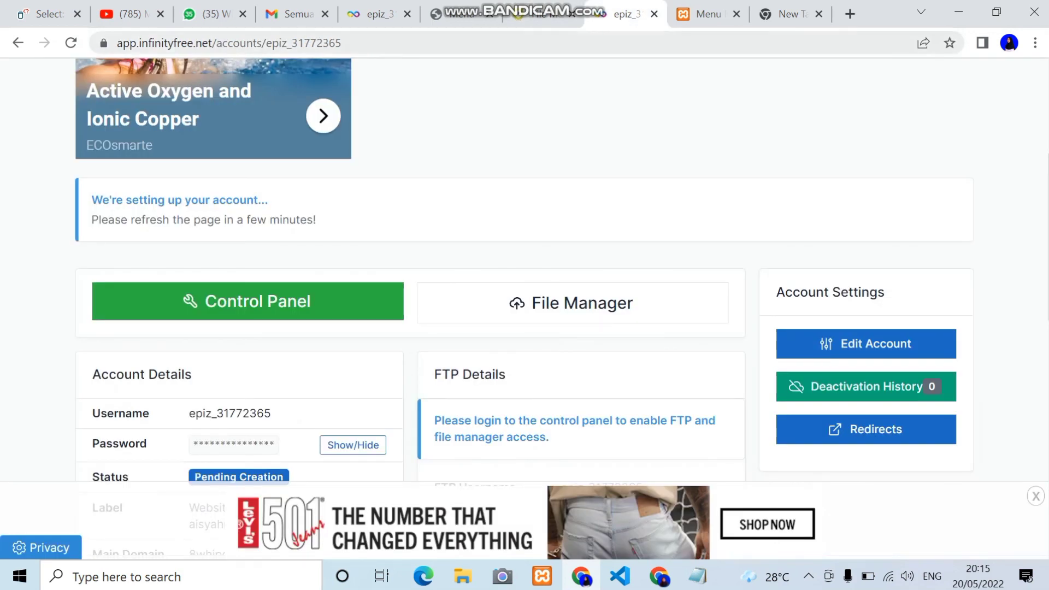
pyautogui.click(377, 15)
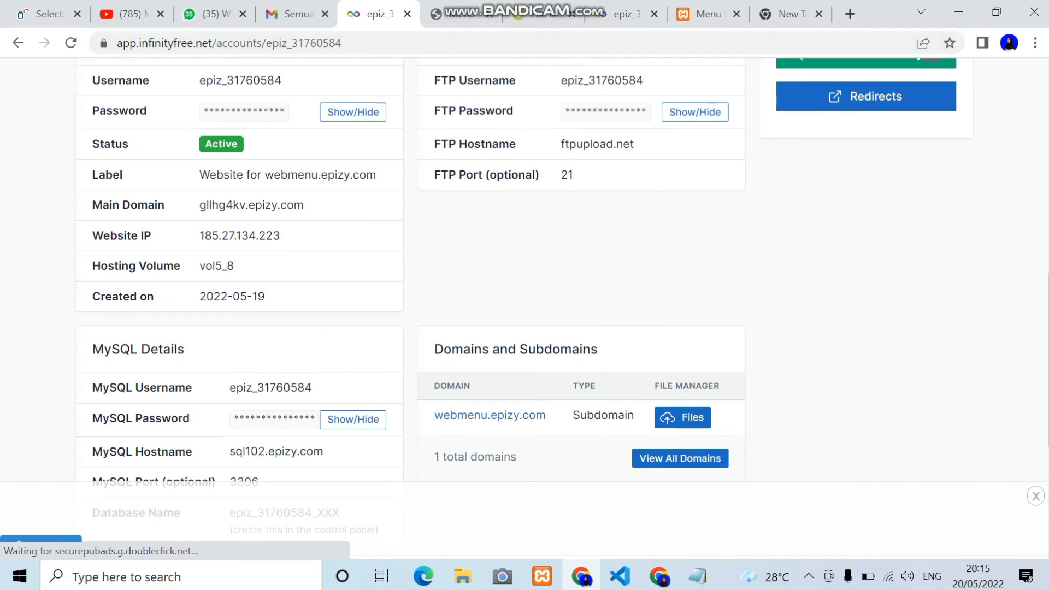
pyautogui.scroll(-1, 524, 300)
pyautogui.scroll(-1, 524, 300)
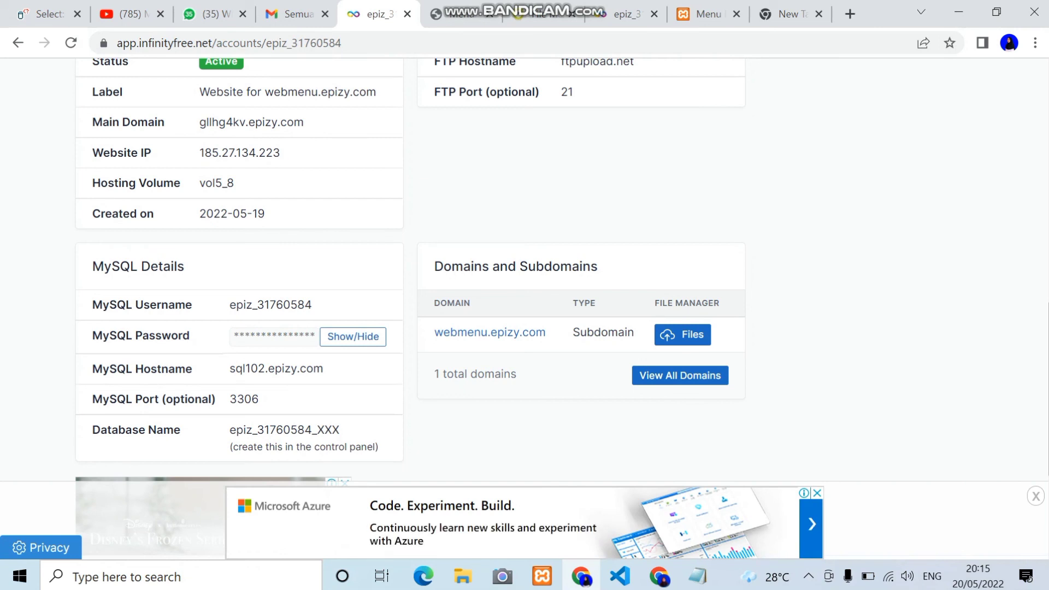
pyautogui.moveTo(229, 430); pyautogui.dragTo(339, 429)
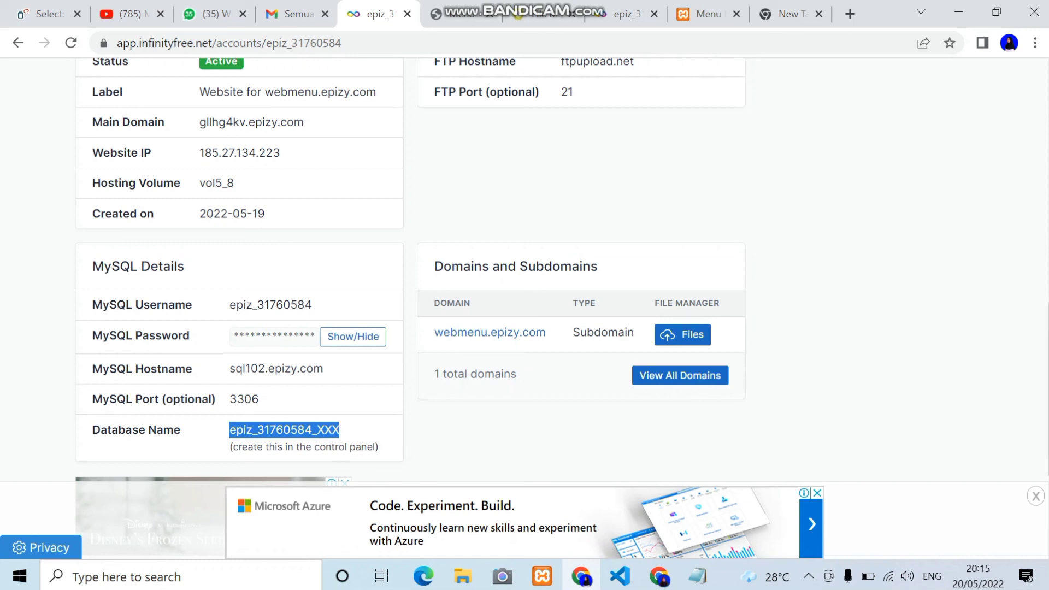
# Step: Open the account's File Manager, then return to the eleven-item live menu list
pyautogui.scroll(6, 523, 306)
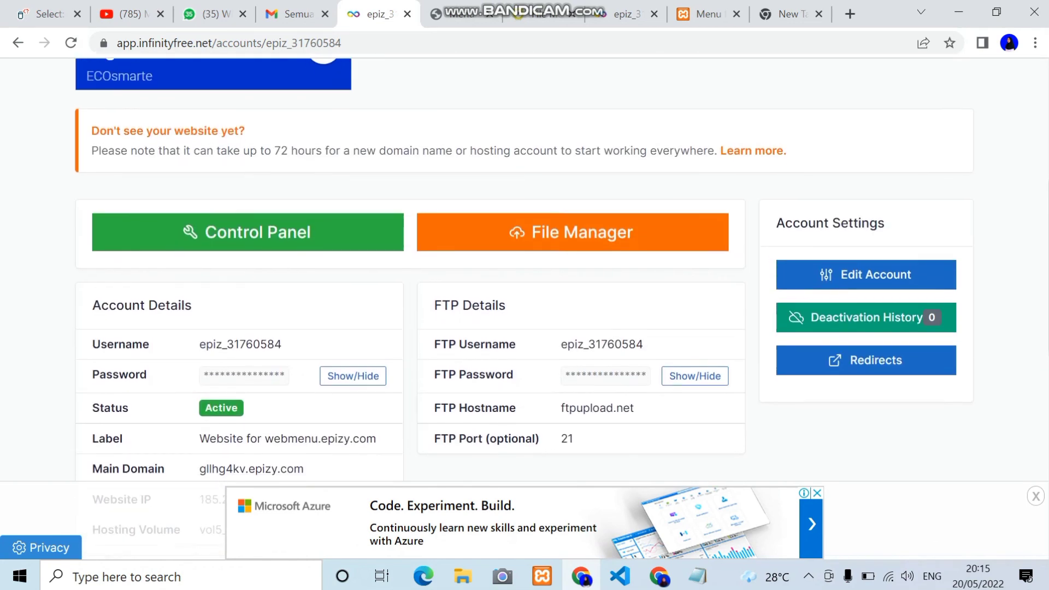
pyautogui.scroll(-1, 523, 301)
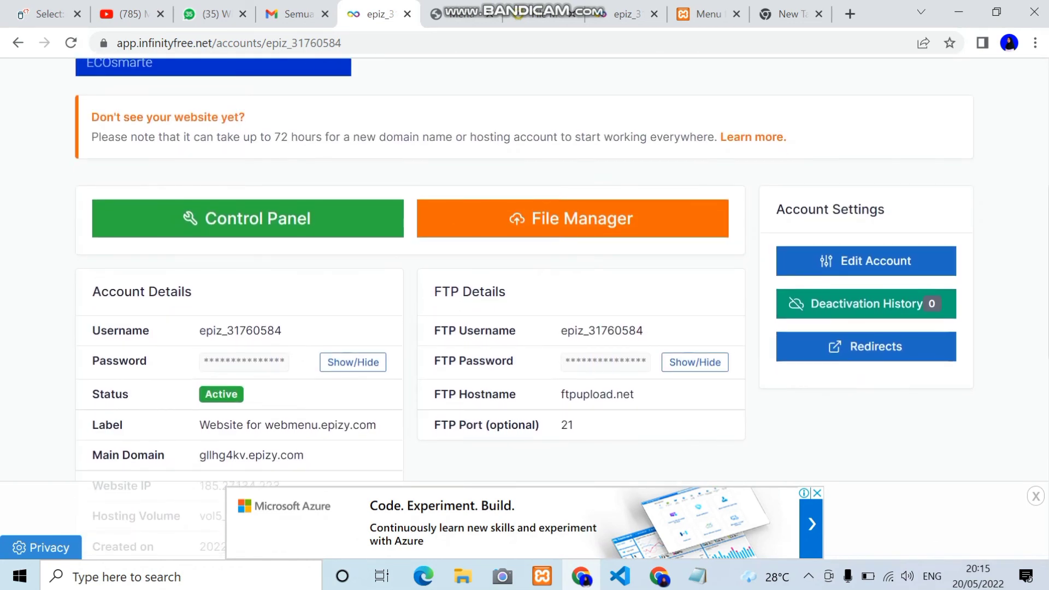
pyautogui.scroll(-7, 523, 302)
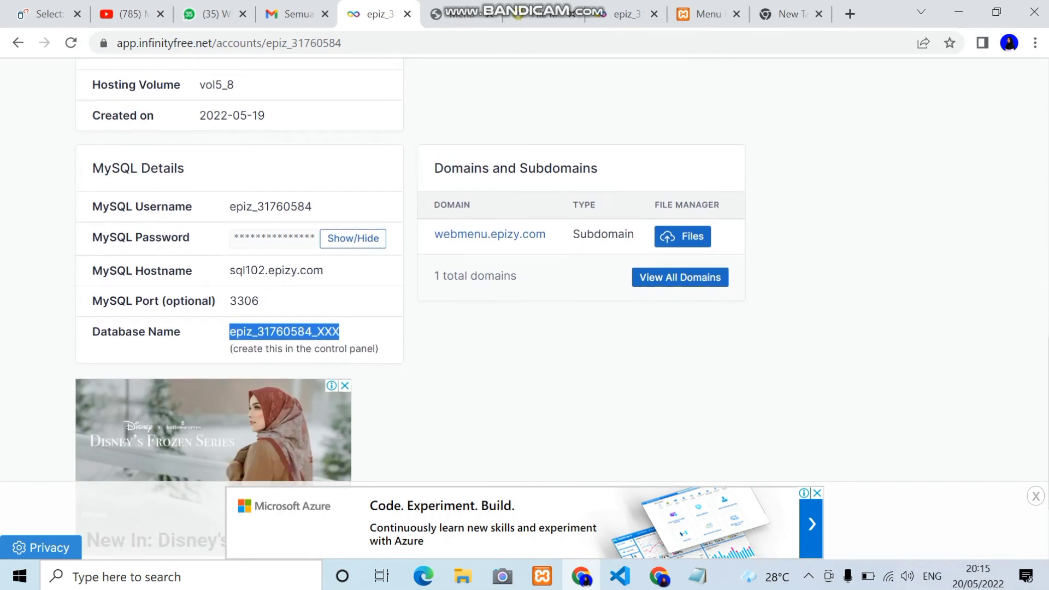
pyautogui.scroll(4, 523, 306)
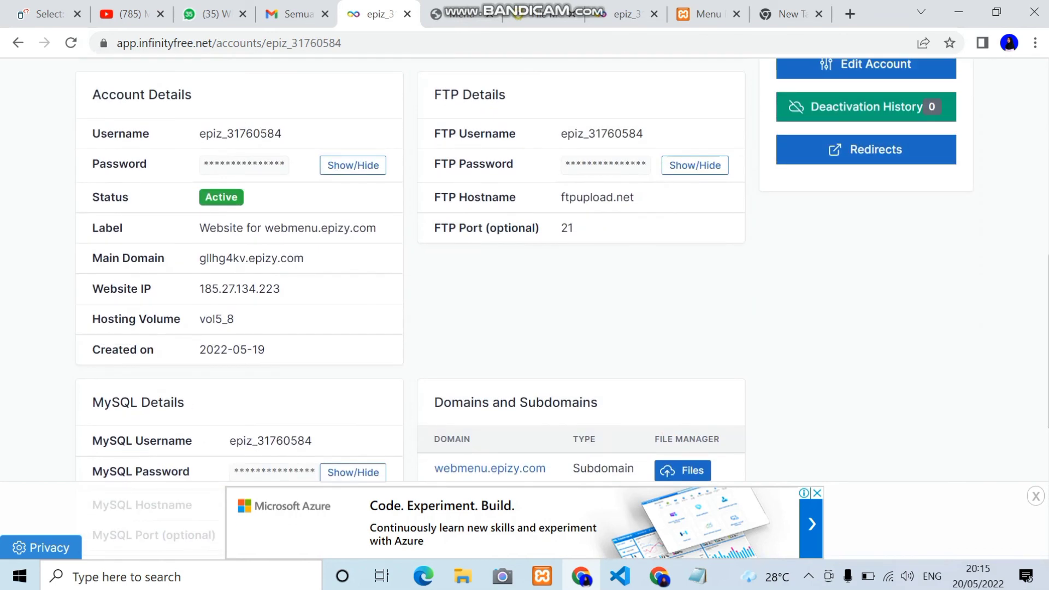
pyautogui.scroll(3, 522, 298)
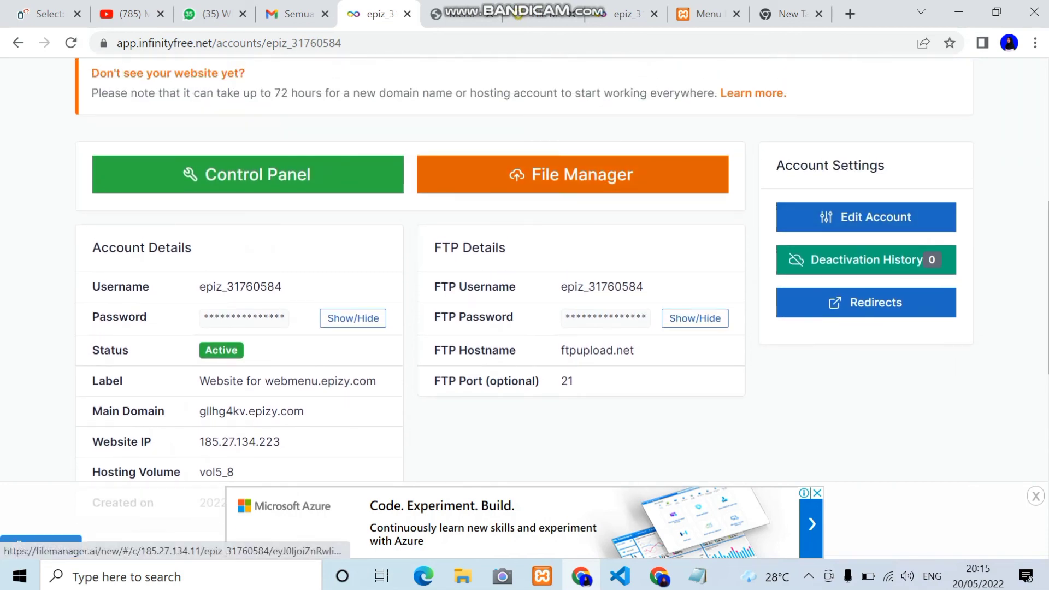
pyautogui.click(572, 174)
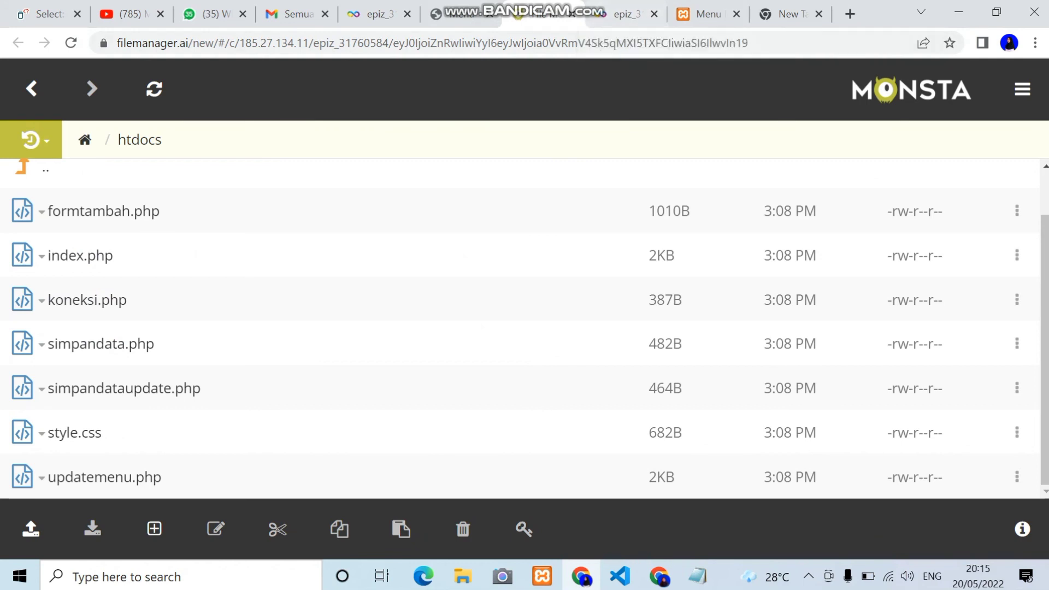
pyautogui.click(465, 13)
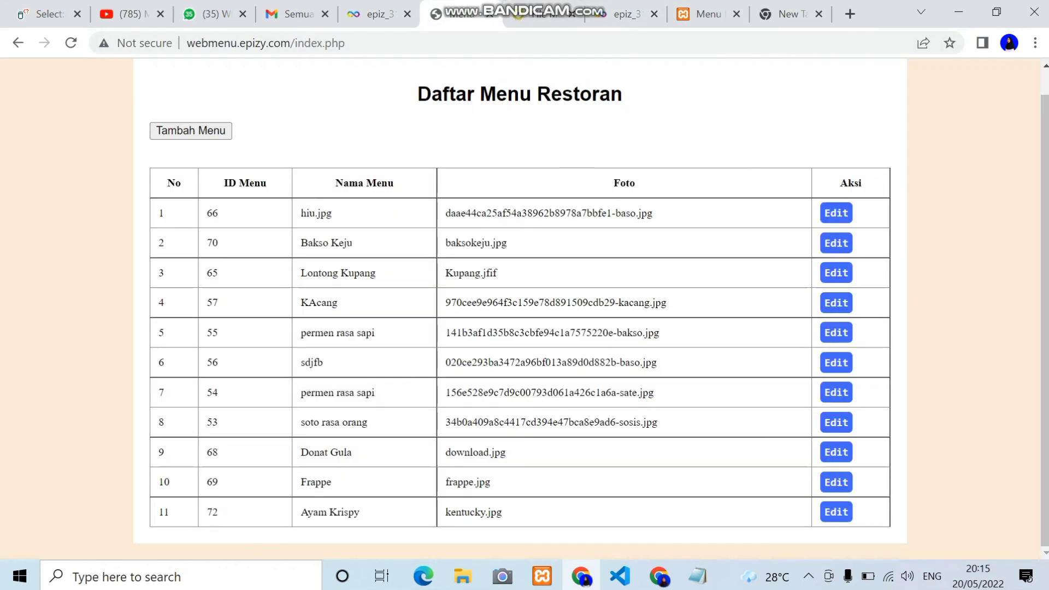